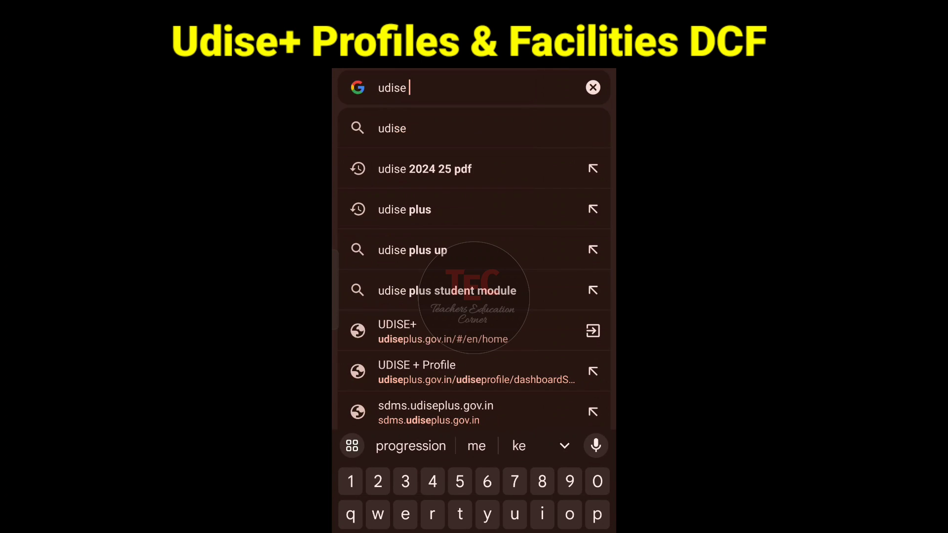
Step: Open the UDISE+ website from the search suggestions and go through School Data Capture to the Profile & Facilities login
key(Return)
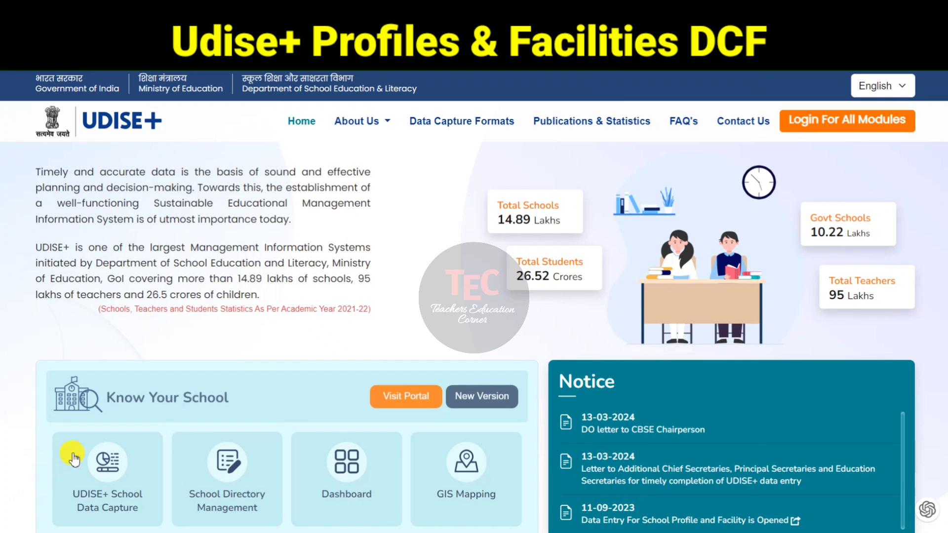
click(141, 485)
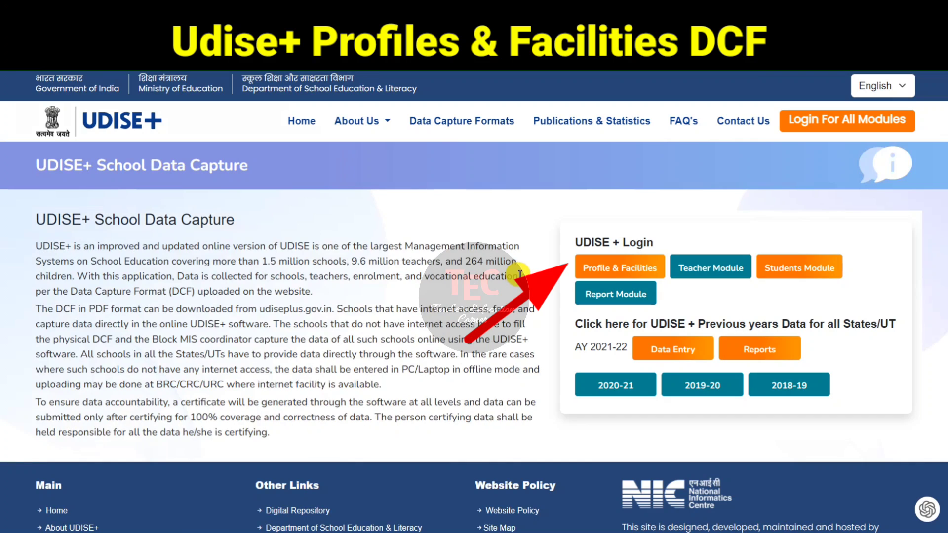
click(647, 271)
Step: Enter the captcha code shown beside the field and log in to the Profile & Facilities module
click(585, 329)
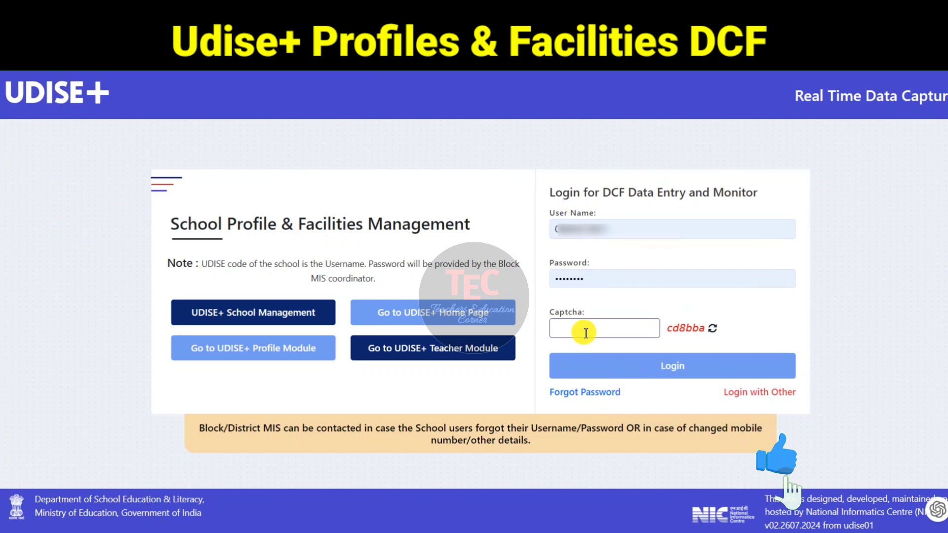
text(cd)
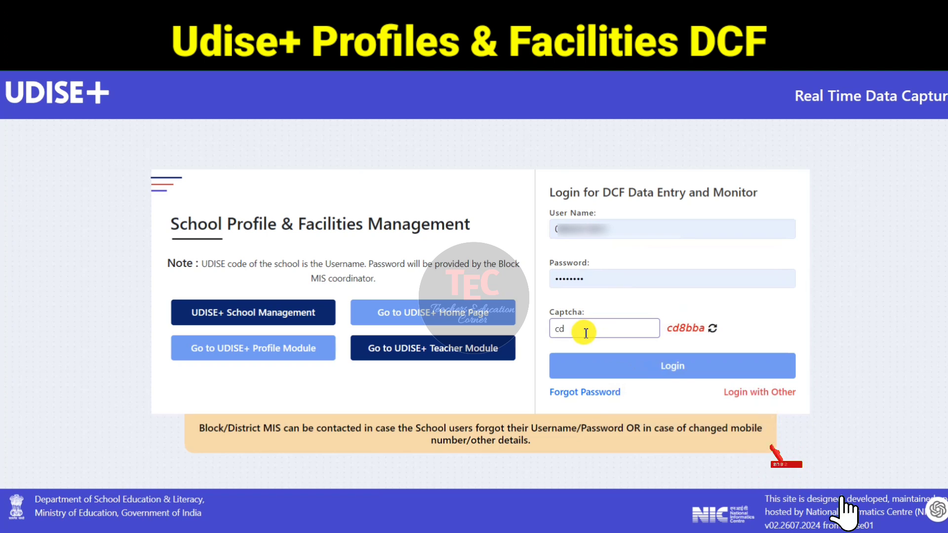
text(8bba)
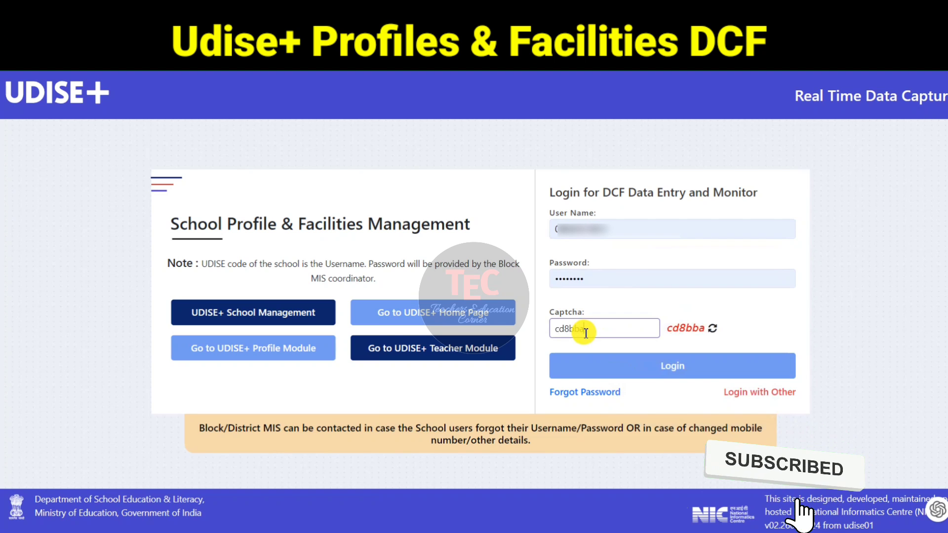
click(619, 366)
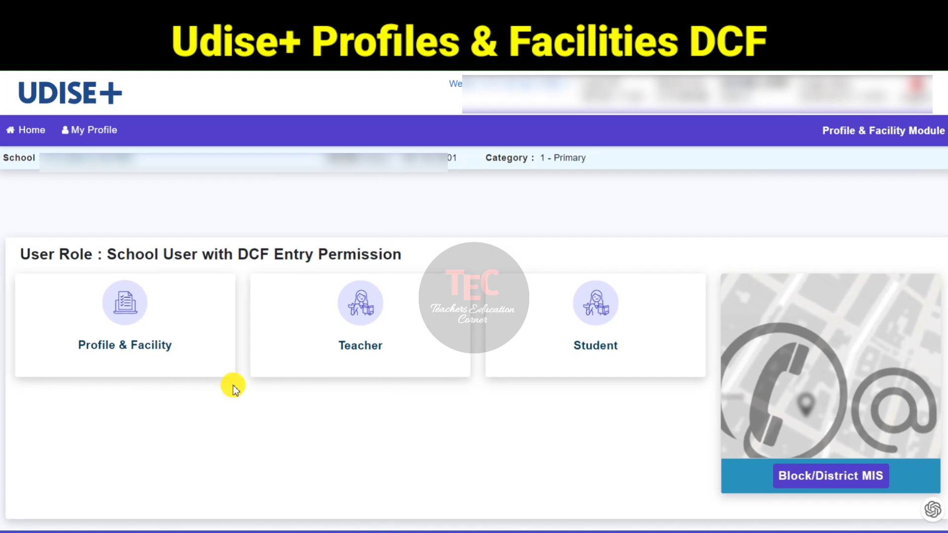
Step: Open the Profile & Facility section and switch the form language to Hindi
click(132, 347)
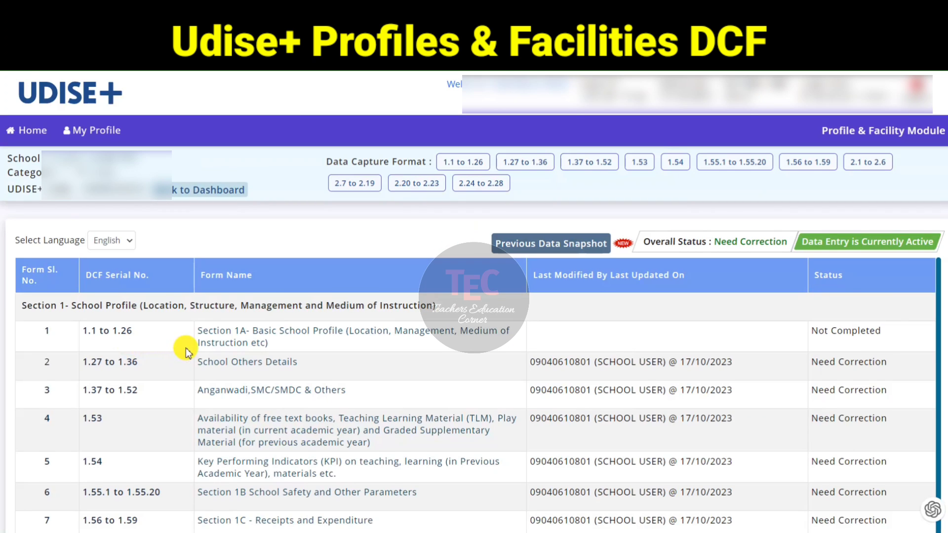
click(110, 242)
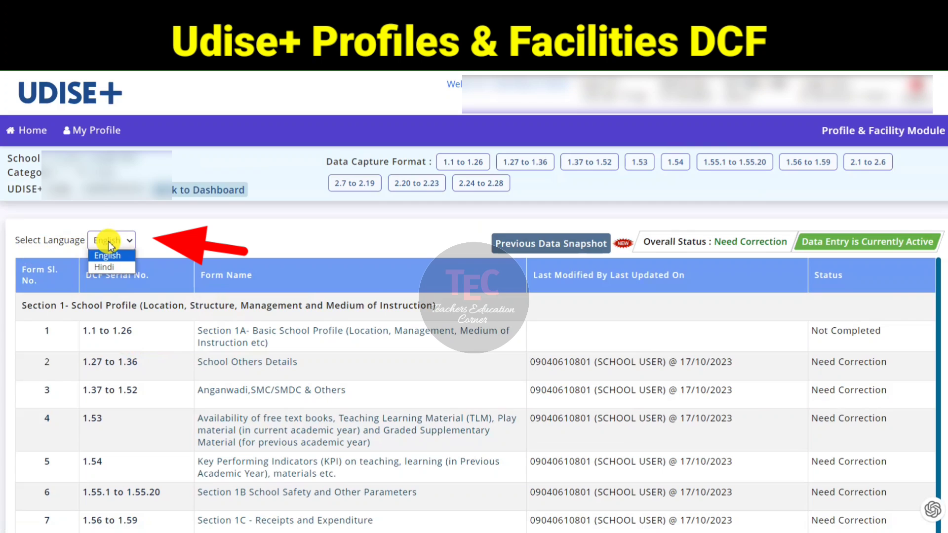
click(125, 269)
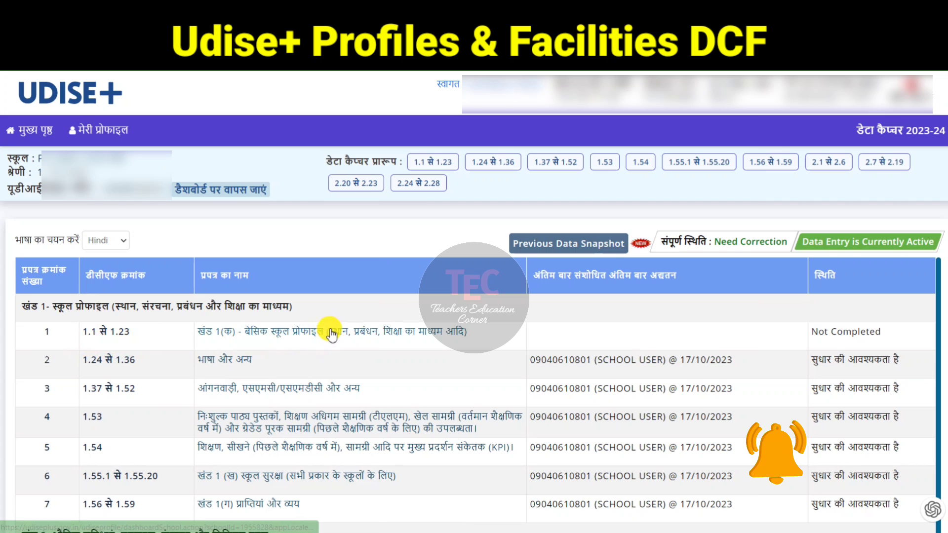
Step: Open form 1.1 to 1.23, Basic School Profile, and review its fields down to the end
click(371, 334)
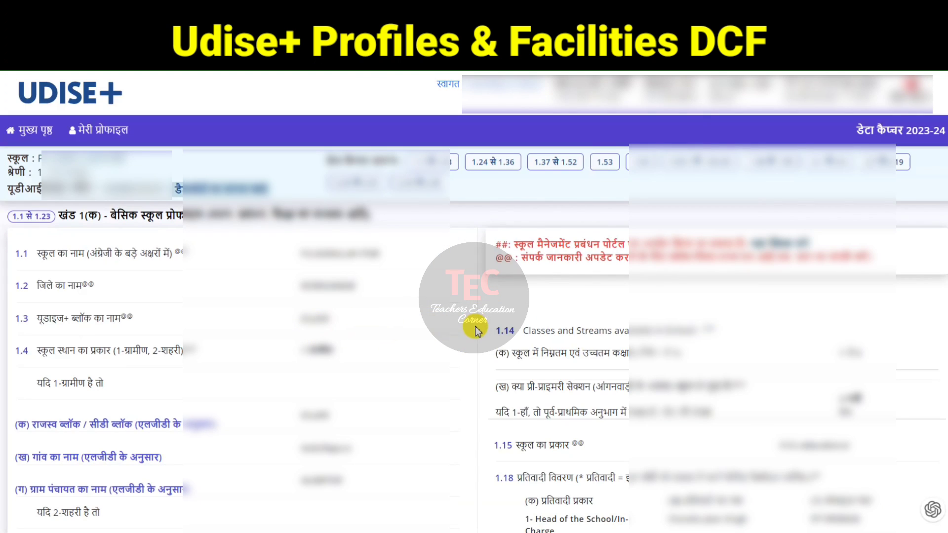
scroll(457, 334, down, 1)
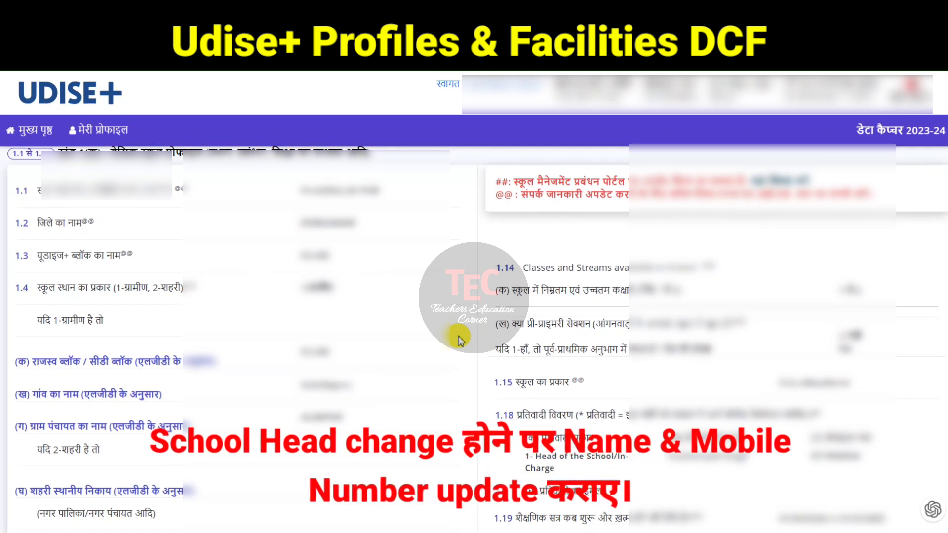
scroll(459, 340, down, 3)
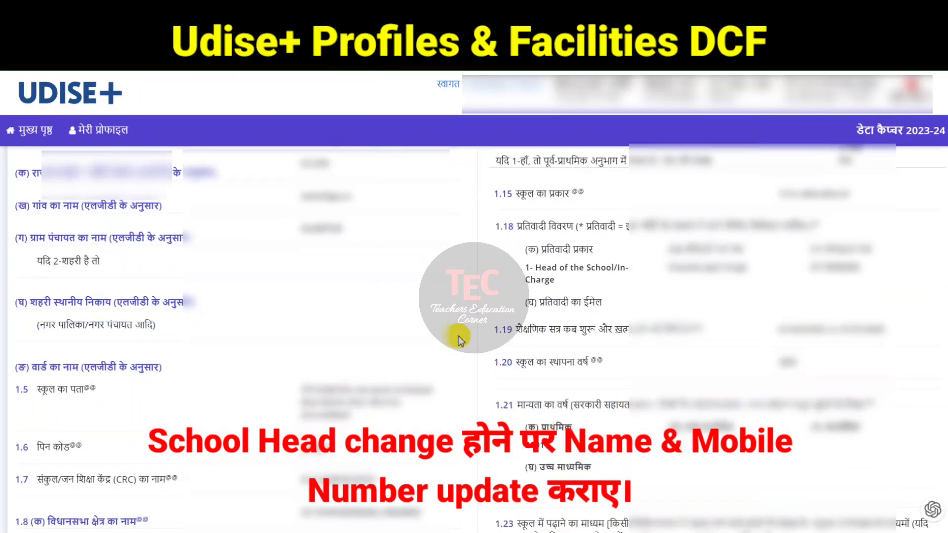
scroll(460, 341, down, 3)
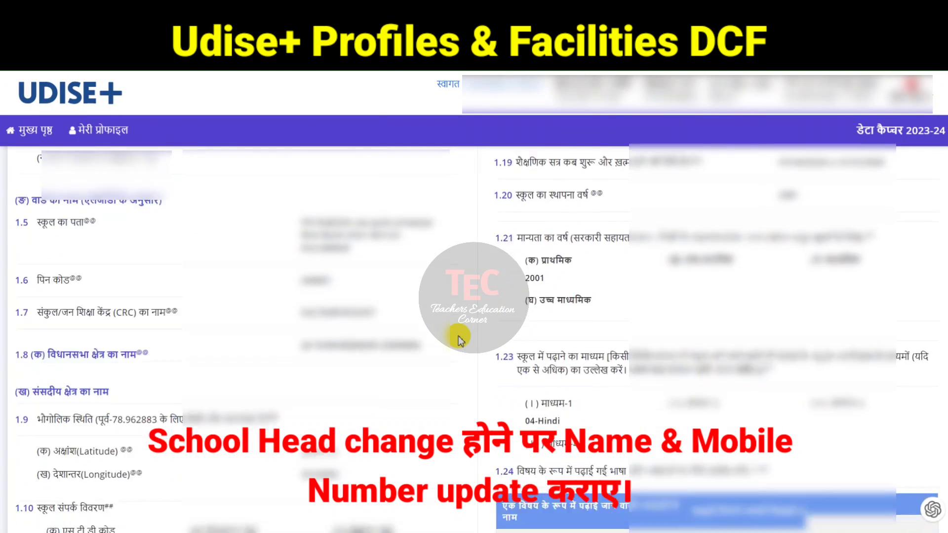
scroll(460, 341, down, 3)
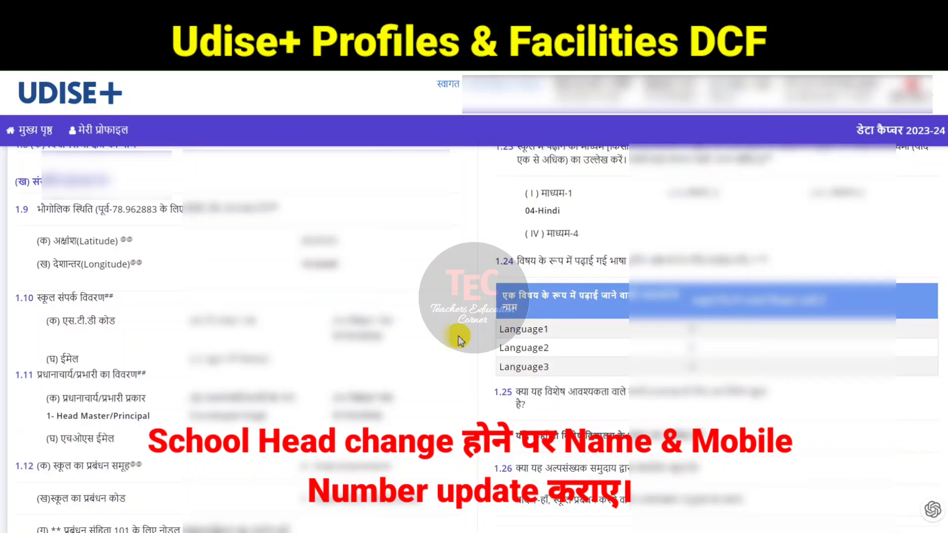
scroll(460, 340, down, 3)
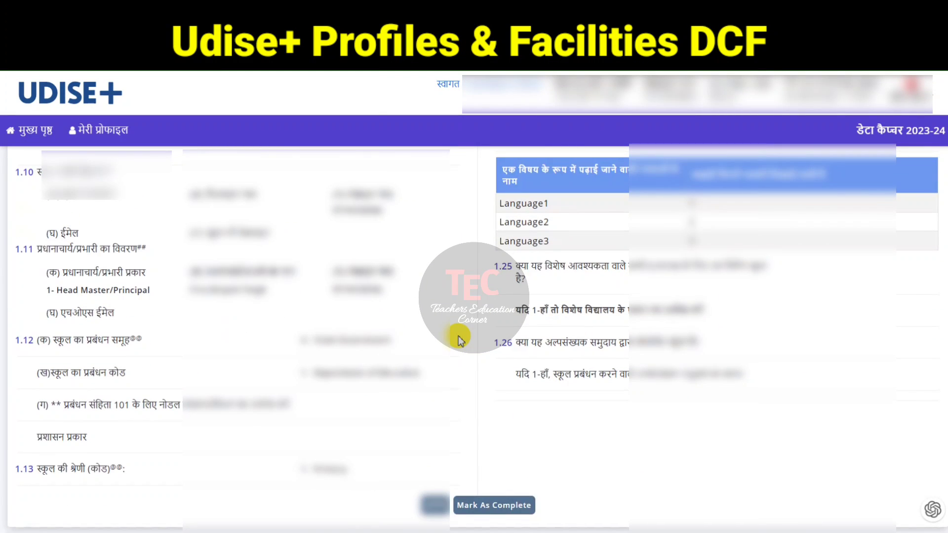
scroll(395, 275, down, 1)
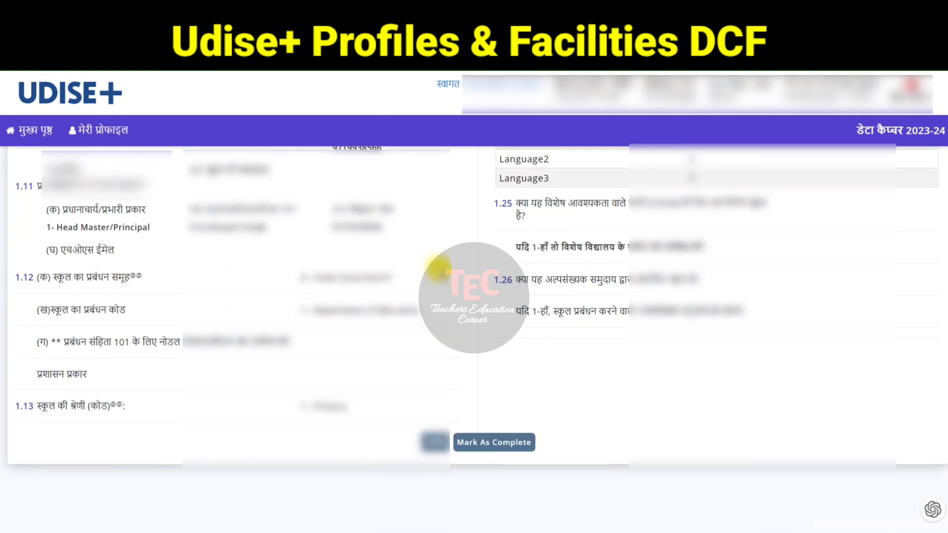
scroll(380, 265, up, 1)
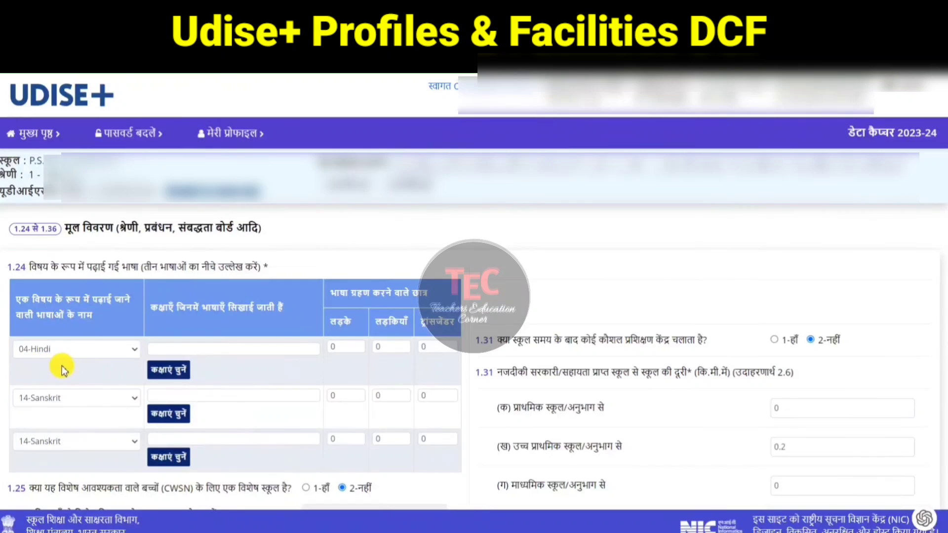
Step: Set the third taught language to 19-English and select classes 1, 2, 3 and 4 for Hindi
click(123, 442)
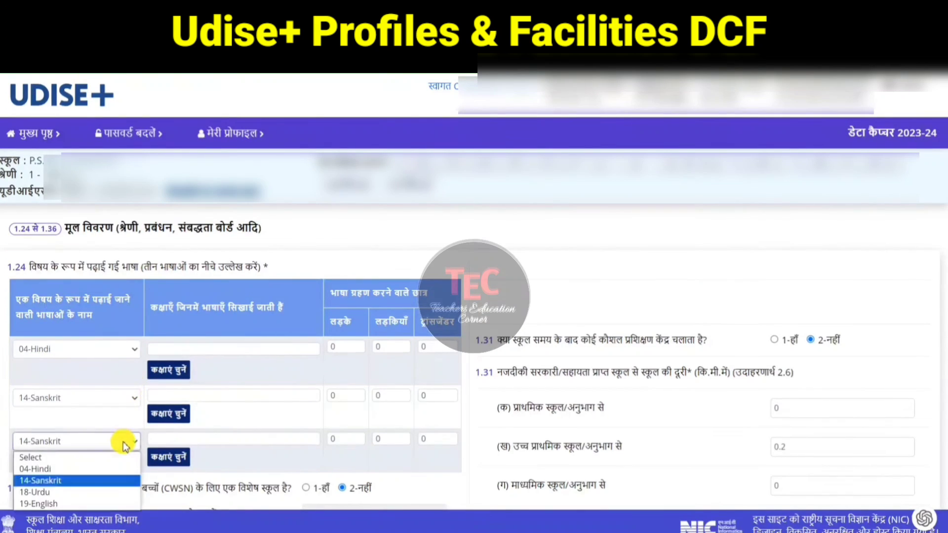
click(95, 503)
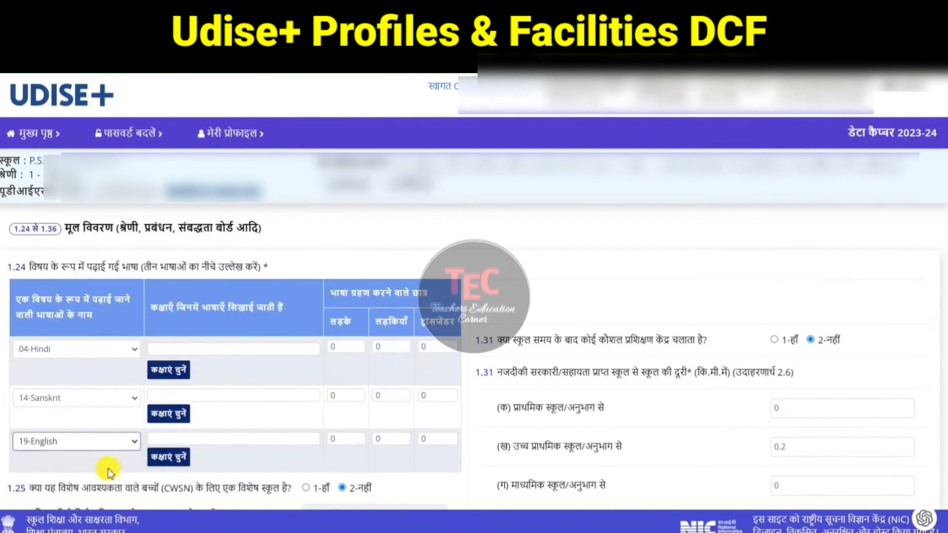
click(176, 380)
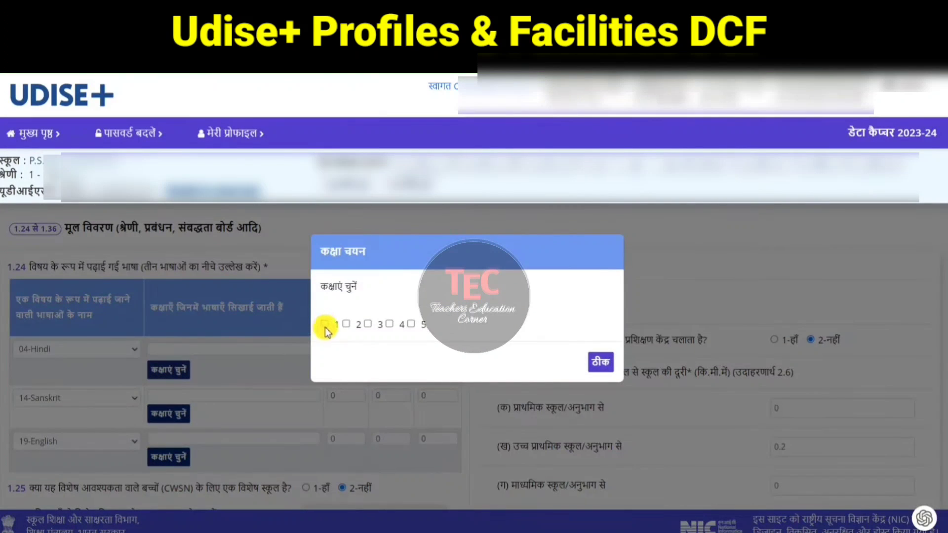
click(324, 323)
click(346, 324)
click(368, 323)
click(390, 324)
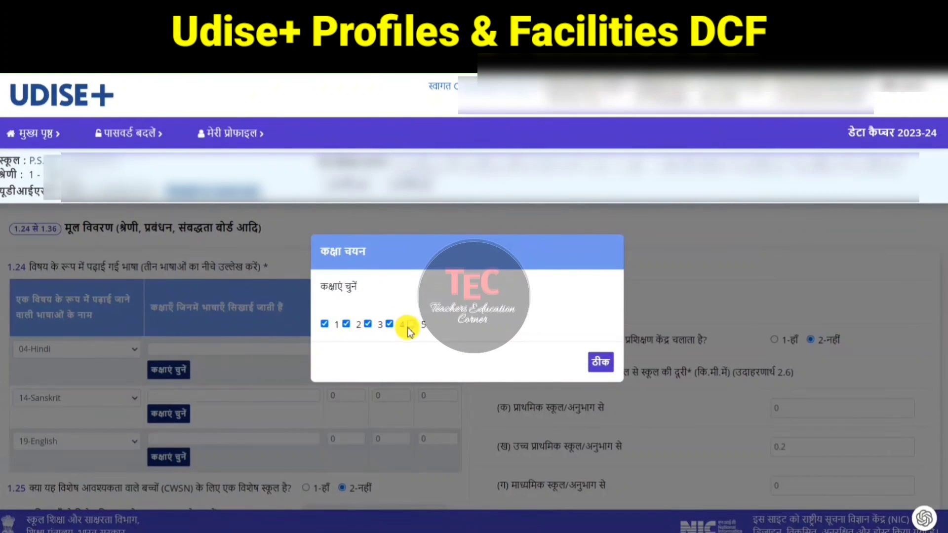
click(600, 362)
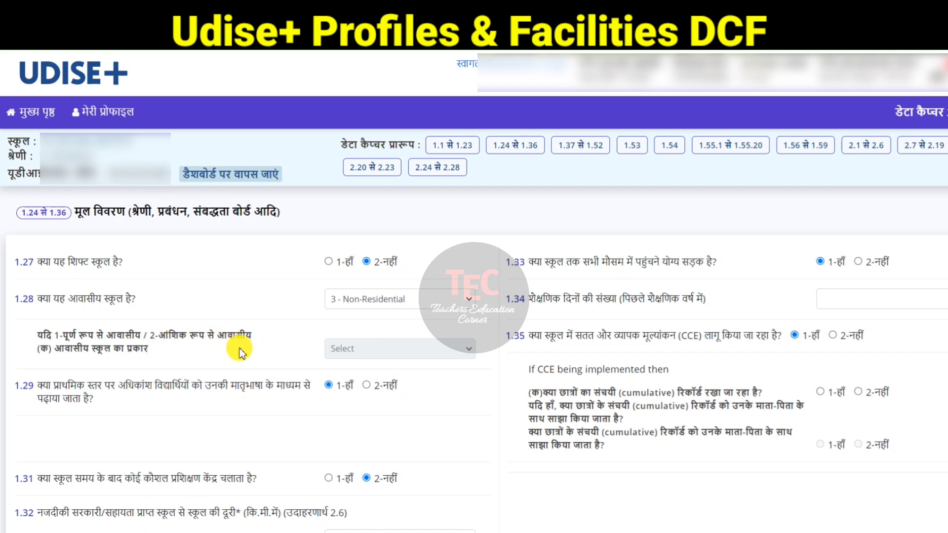
Step: Mark 1-Yes for keeping and sharing students' cumulative records under CCE, and save the form moving to the next one
scroll(242, 344, down, 2)
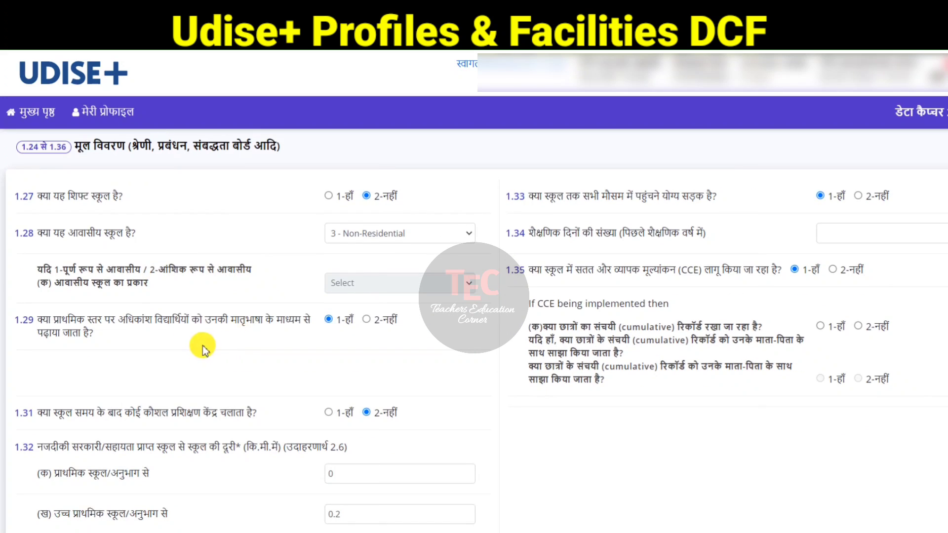
scroll(158, 396, down, 4)
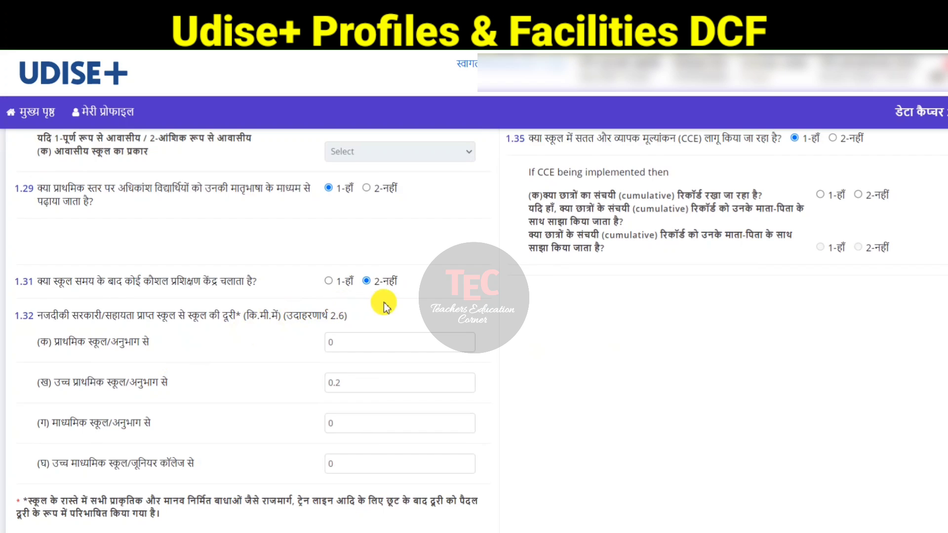
scroll(360, 300, down, 2)
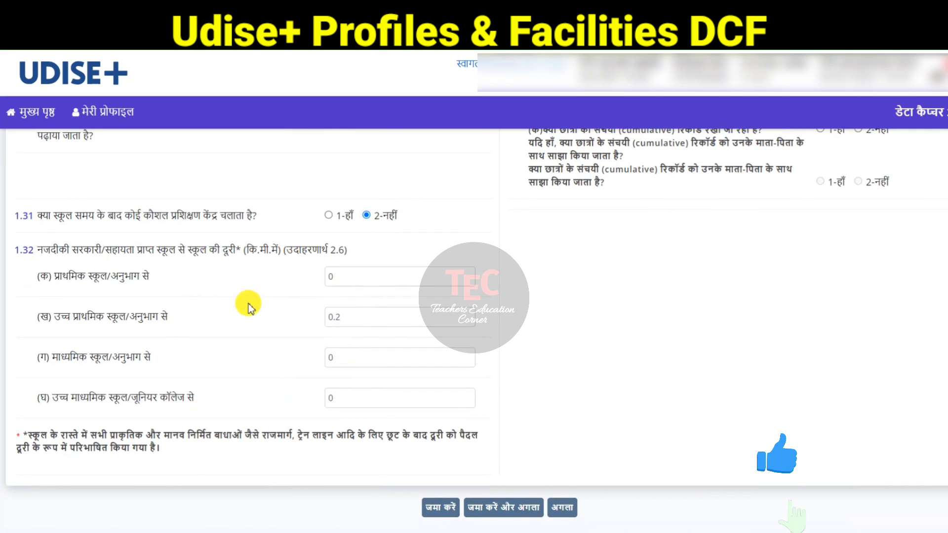
scroll(394, 350, up, 4)
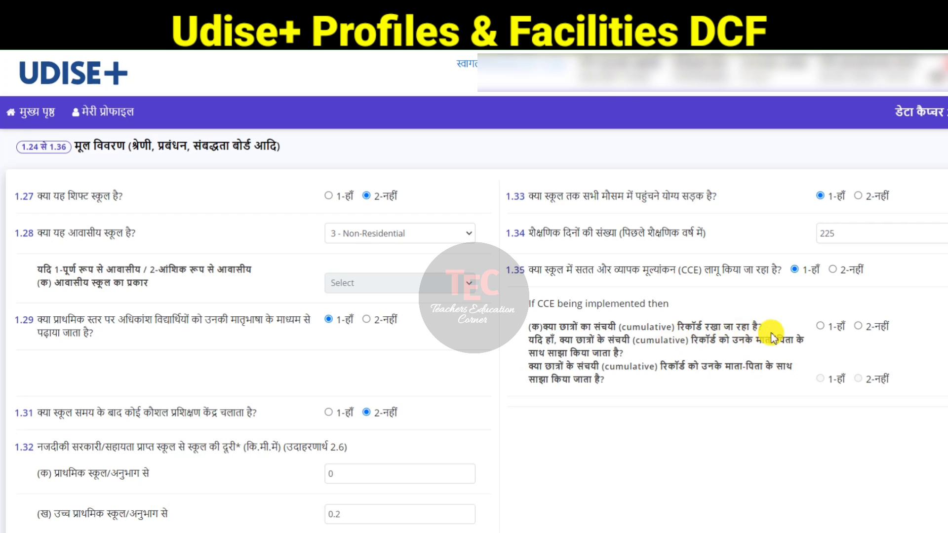
click(821, 326)
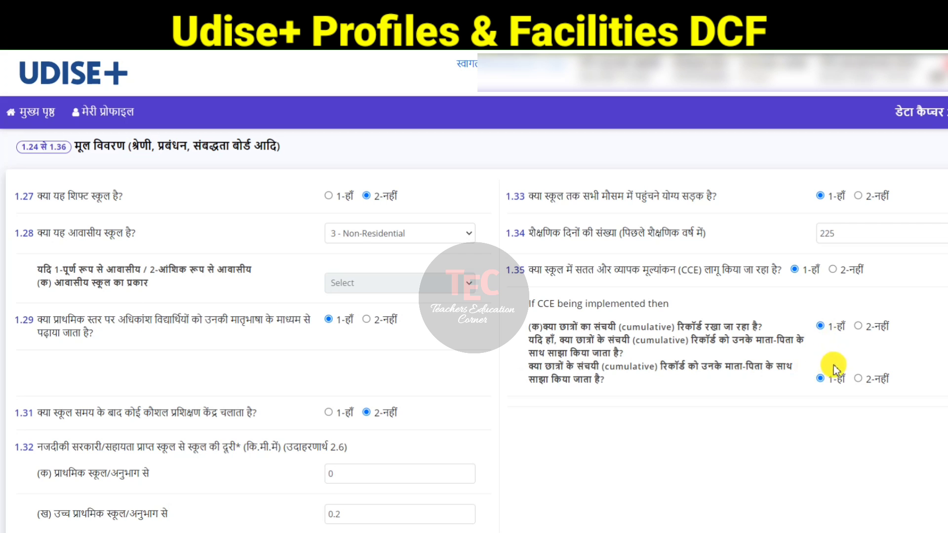
scroll(672, 376, down, 1)
scroll(669, 375, down, 5)
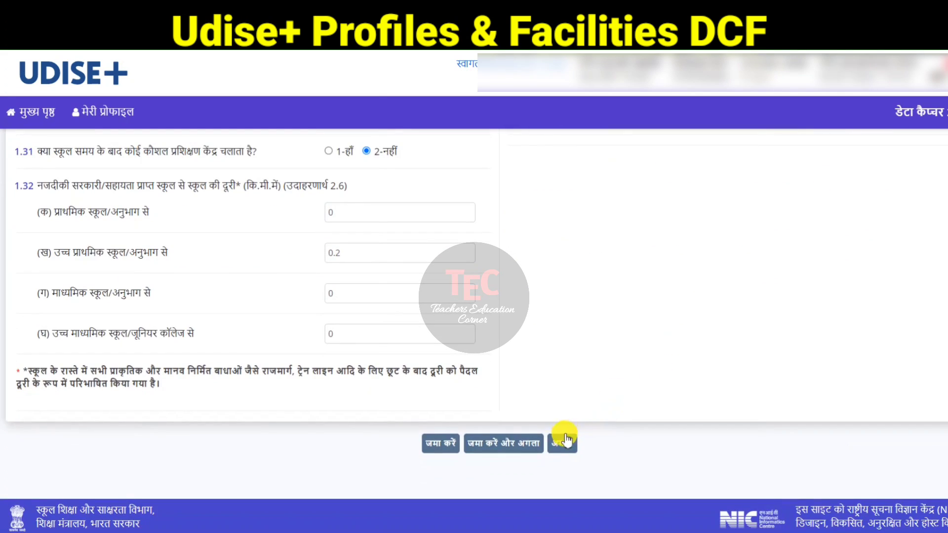
click(517, 443)
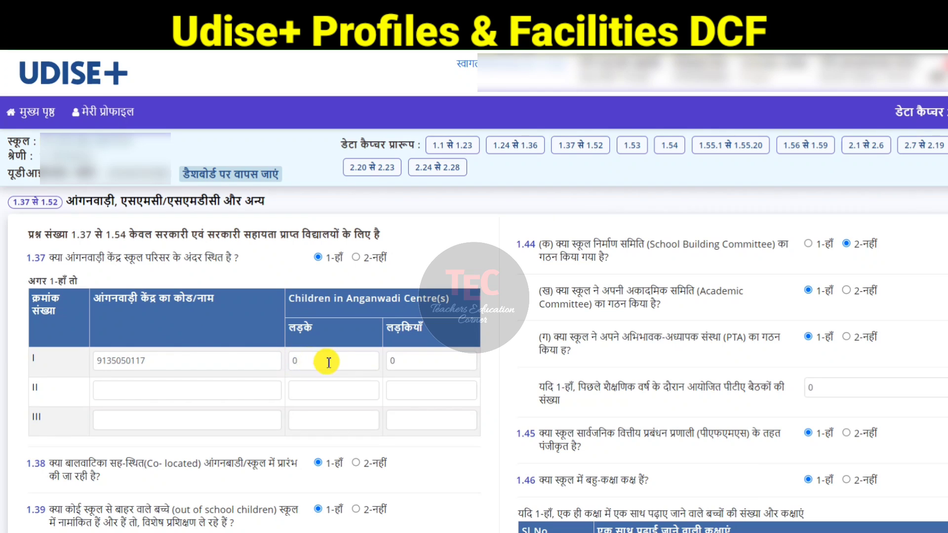
Step: Enter 4 boys and 6 girls for the first Anganwadi centre in form 1.37 to 1.52
click(314, 363)
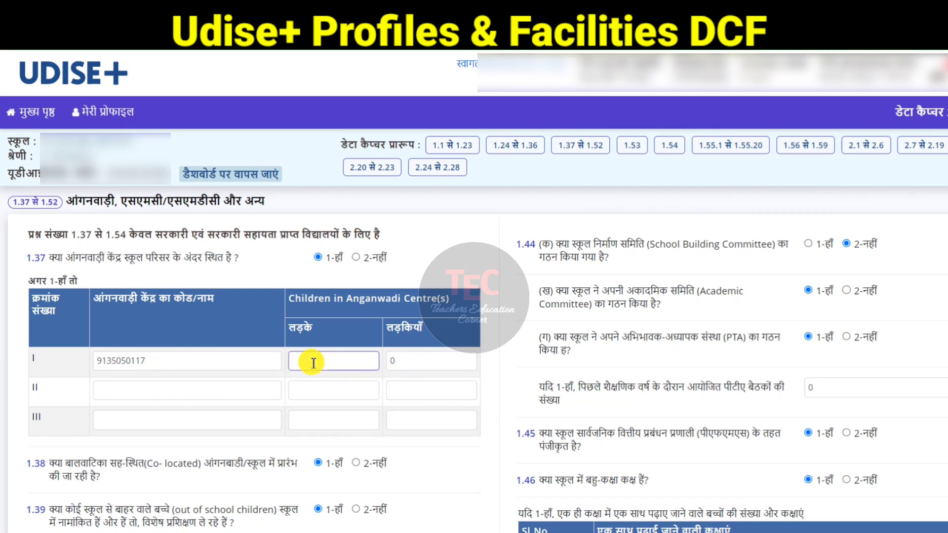
key(Tab)
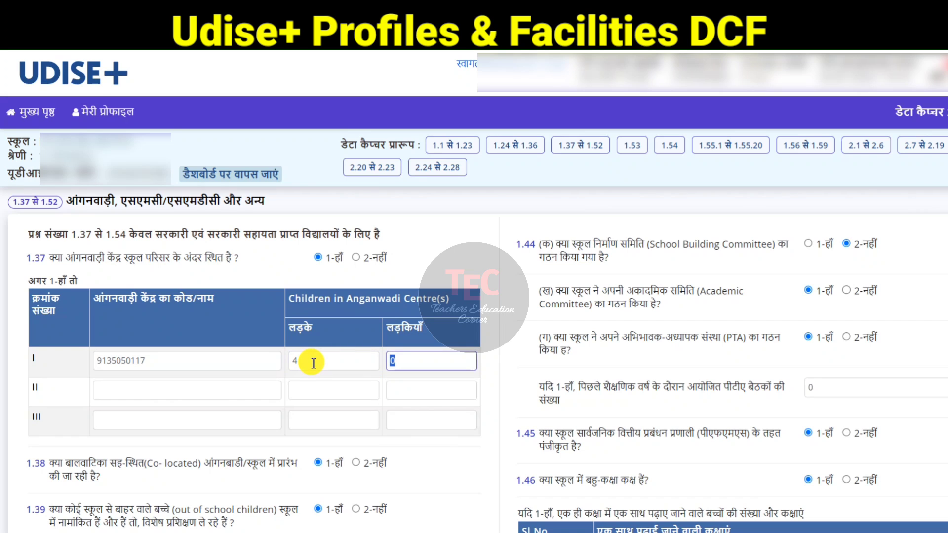
click(285, 423)
Step: Enter 3 academic inspections, 2 CRC head visits and 4 block-level officer visits for last year in question 1.42
scroll(221, 489, down, 1)
scroll(218, 496, down, 1)
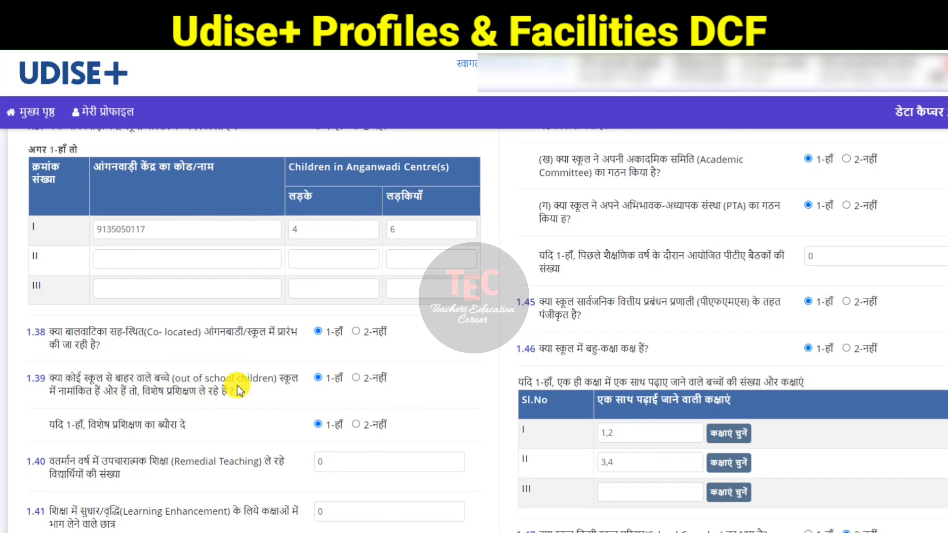
scroll(237, 388, down, 1)
scroll(237, 387, down, 1)
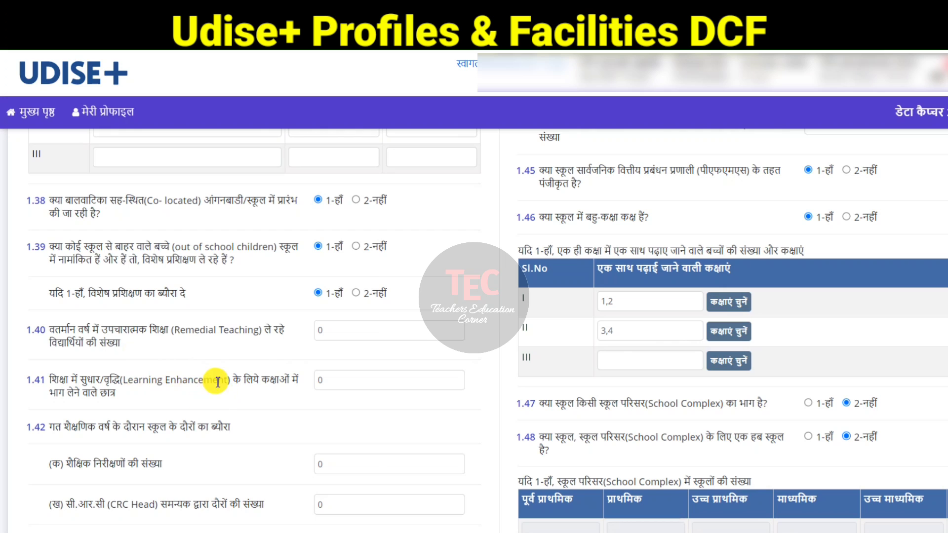
scroll(219, 381, down, 3)
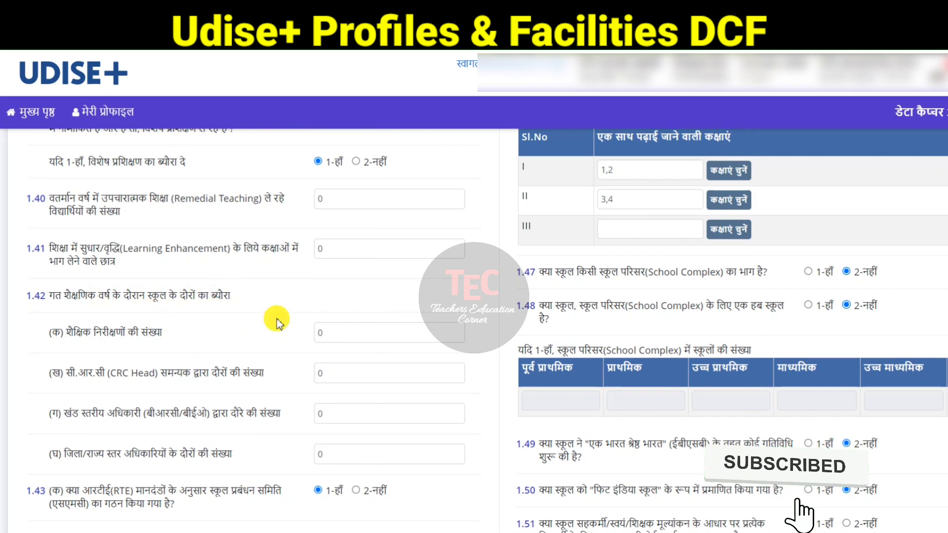
click(346, 326)
key(BackSpace)
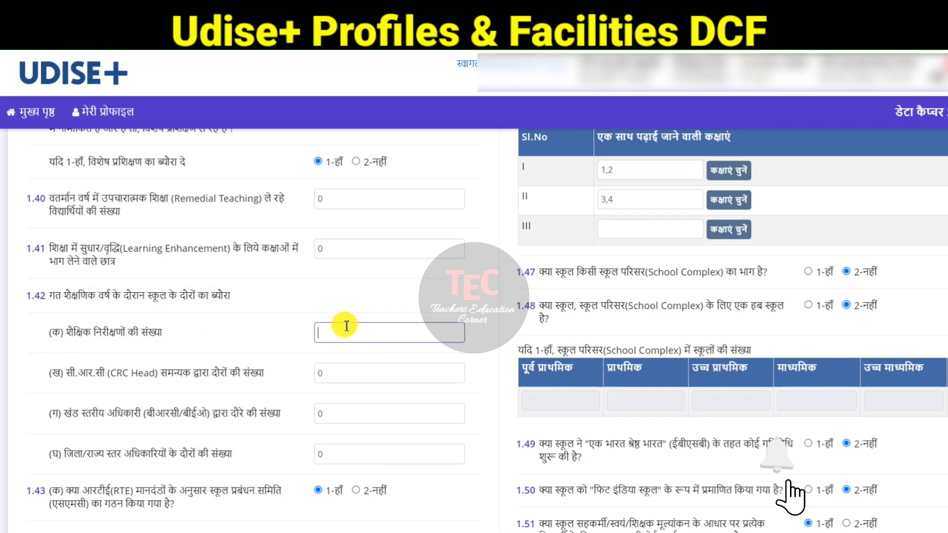
text(3)
key(Tab)
text(2)
key(Tab)
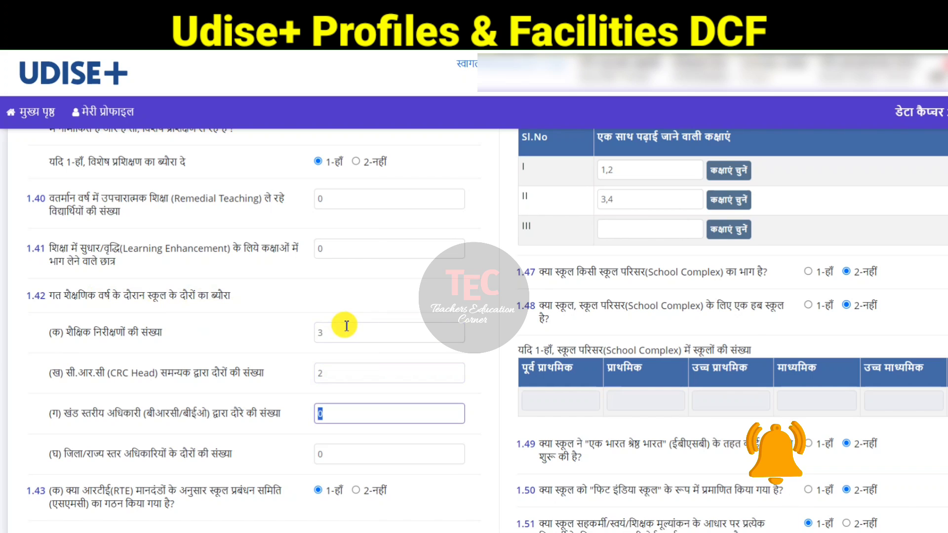
text(4)
key(Tab)
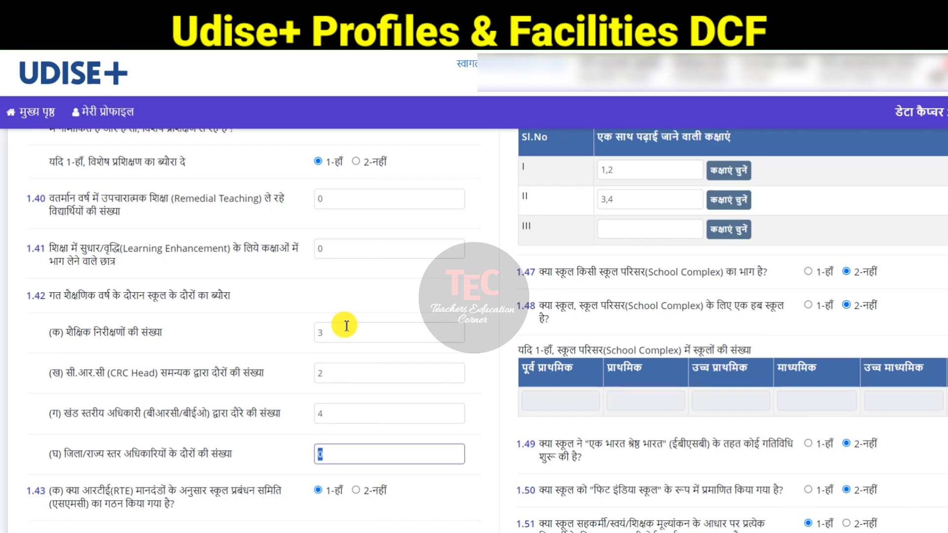
click(279, 453)
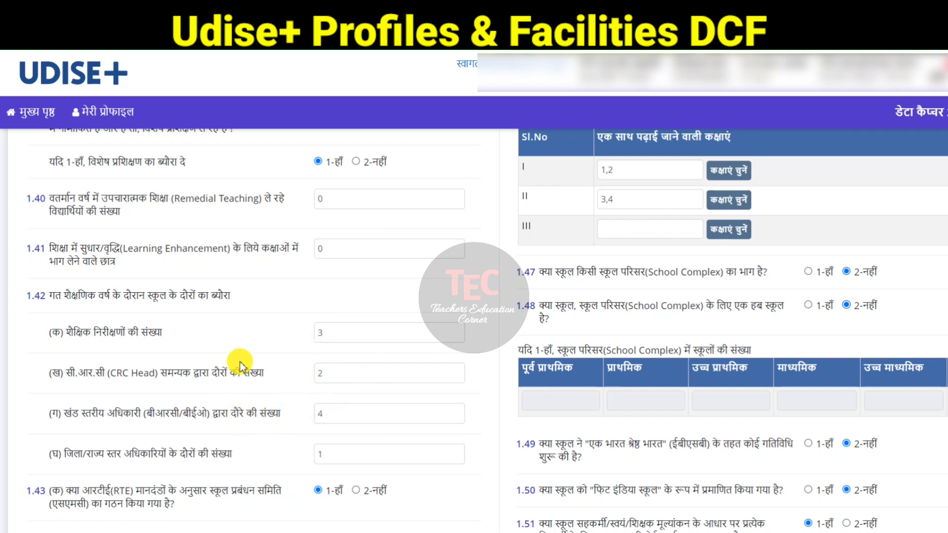
click(316, 409)
text(4)
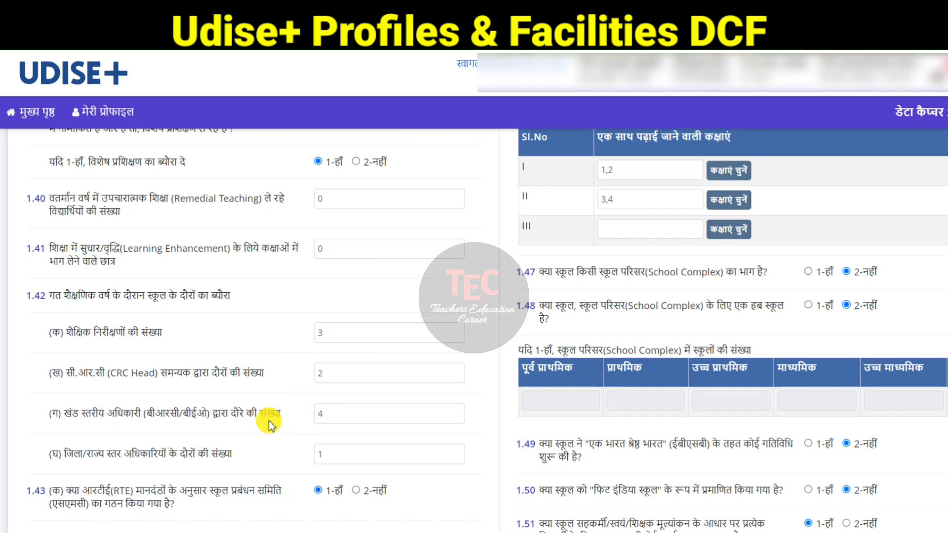
Step: Set the year of the SMC/SMDC school development plan in question 1.43 to 2023
scroll(221, 481, down, 1)
scroll(221, 482, down, 2)
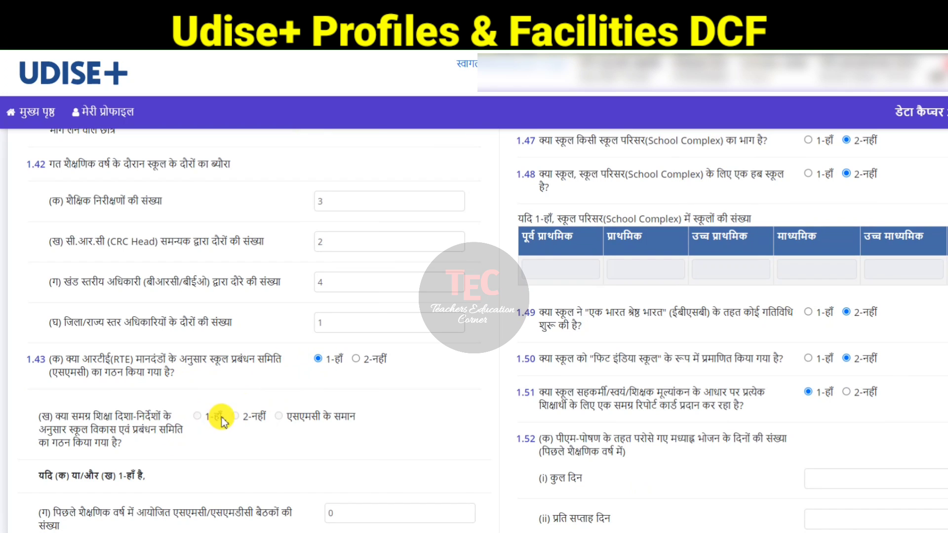
scroll(237, 419, down, 3)
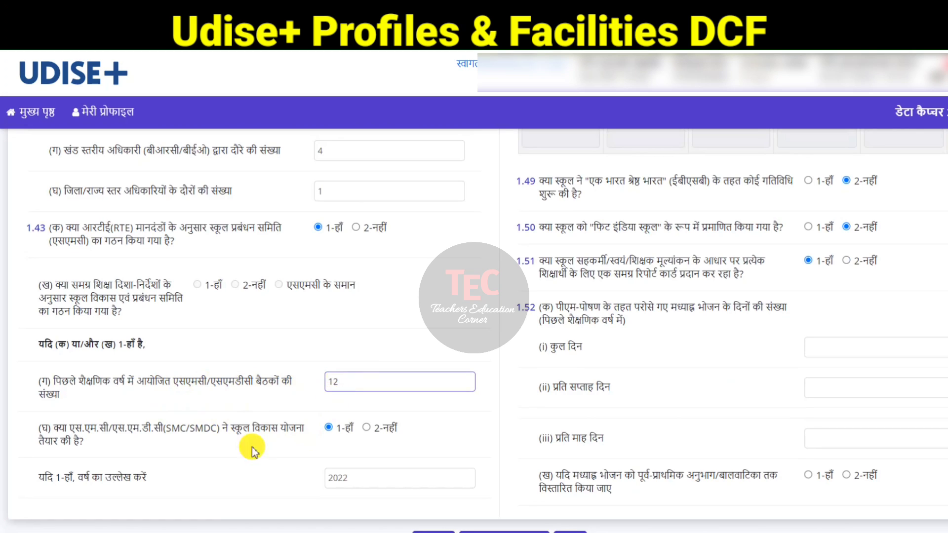
click(205, 452)
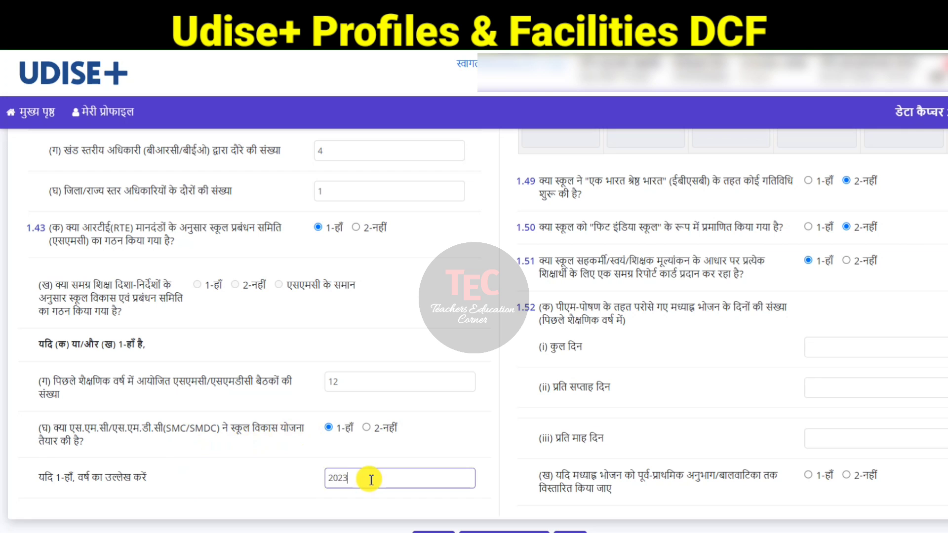
click(414, 443)
Step: Enter 12 as the number of PTA meetings held in the previous academic year under question 1.44
scroll(692, 427, up, 1)
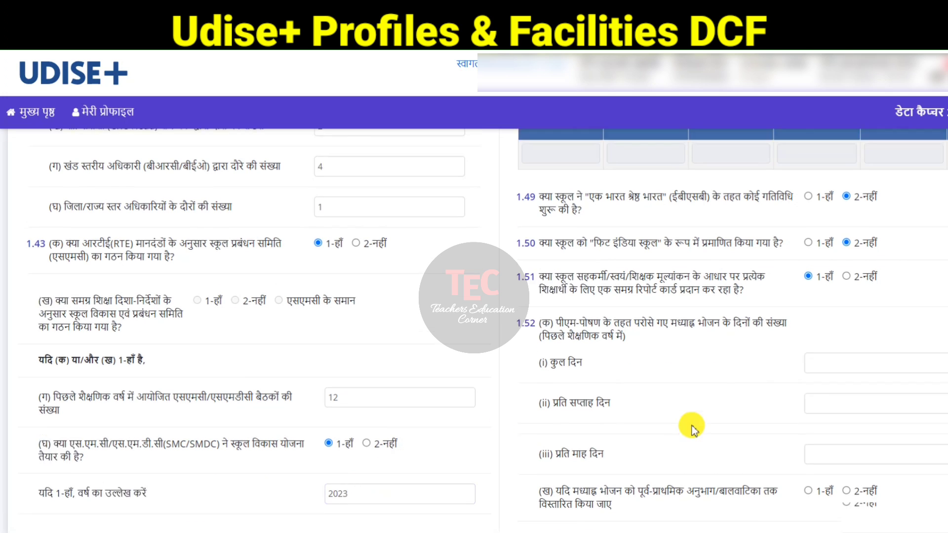
scroll(691, 428, up, 10)
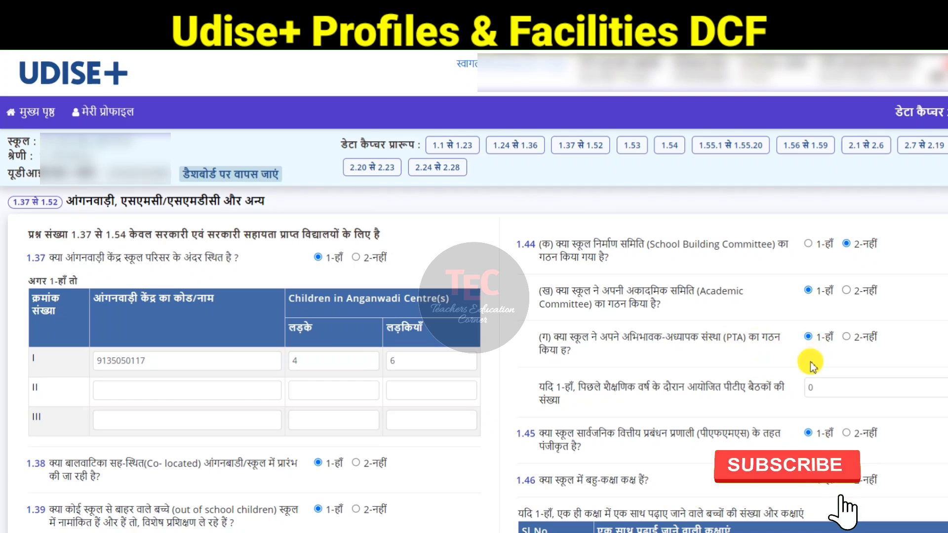
click(816, 387)
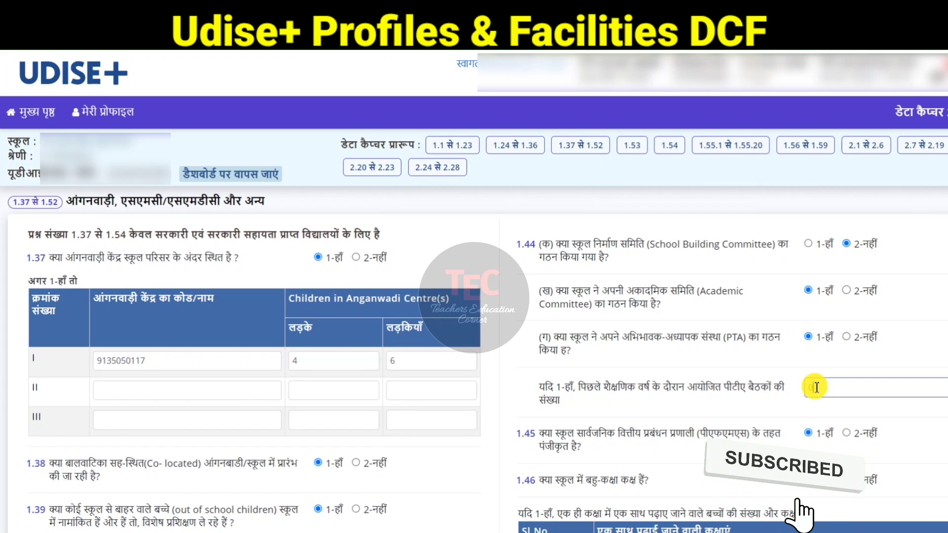
text(12)
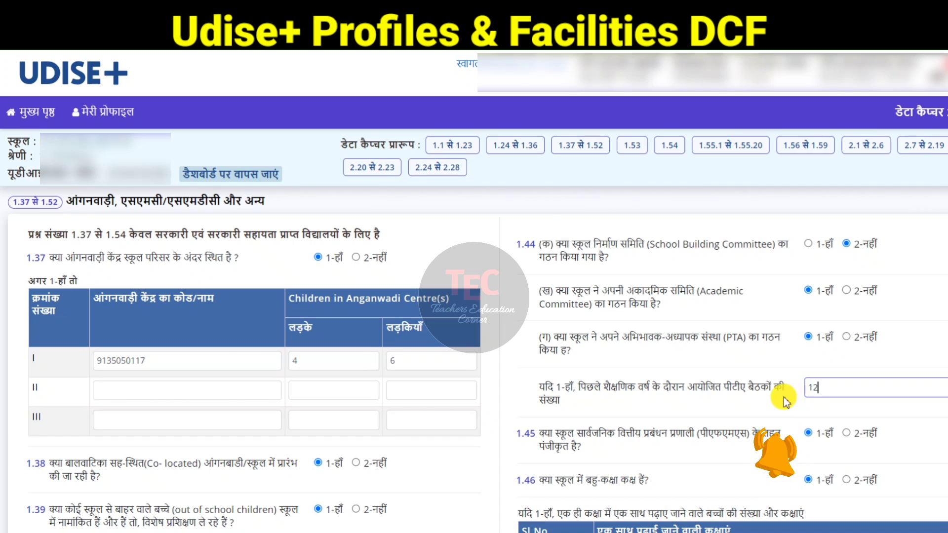
click(784, 397)
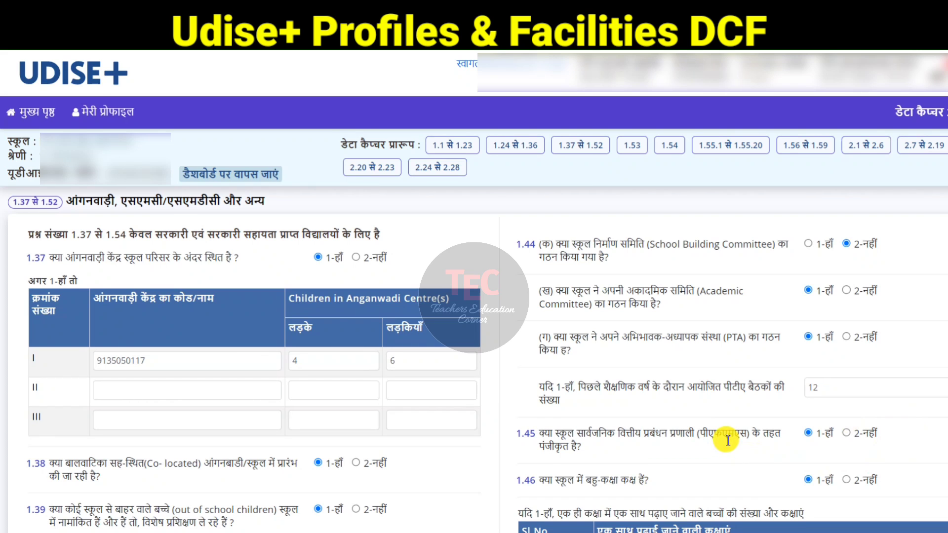
Step: Open the class selection for the first multi-grade row in 1.46 and confirm classes 1 and 2
scroll(728, 440, down, 4)
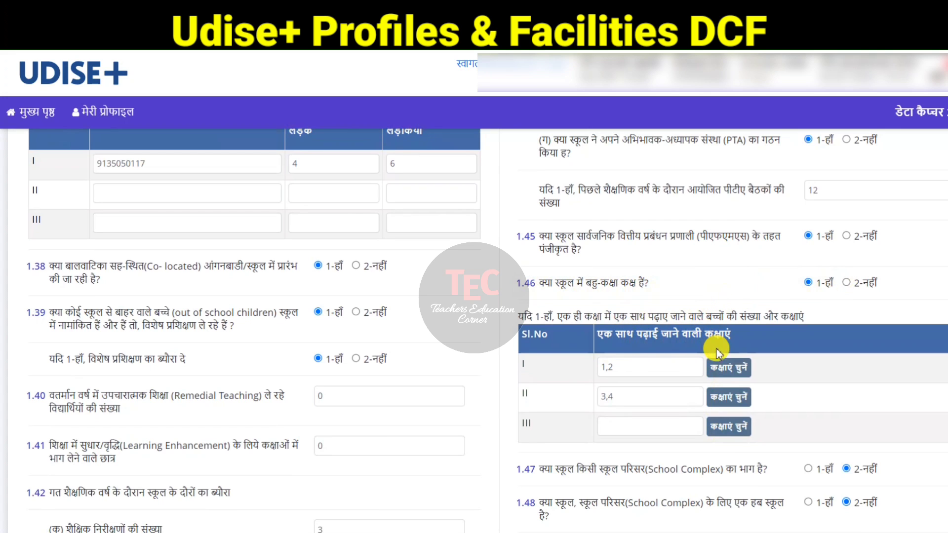
click(724, 371)
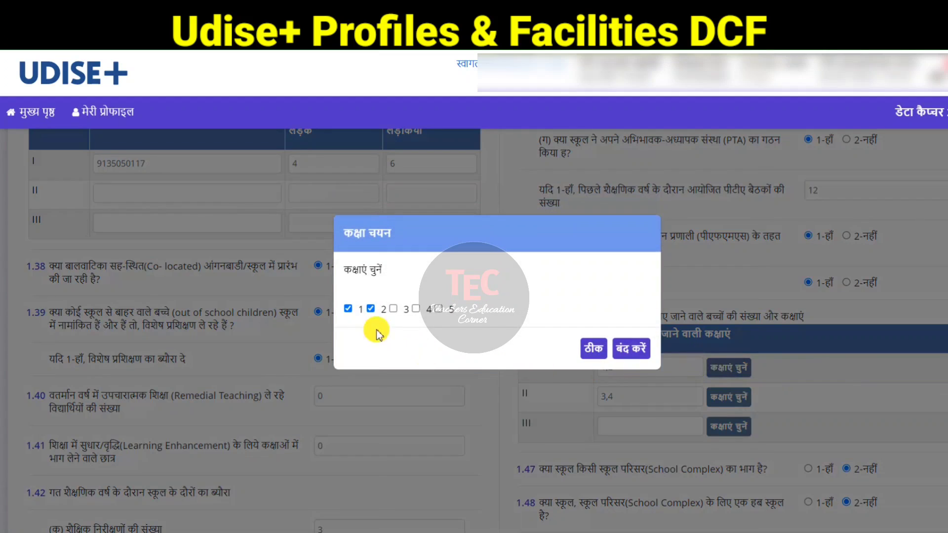
click(594, 351)
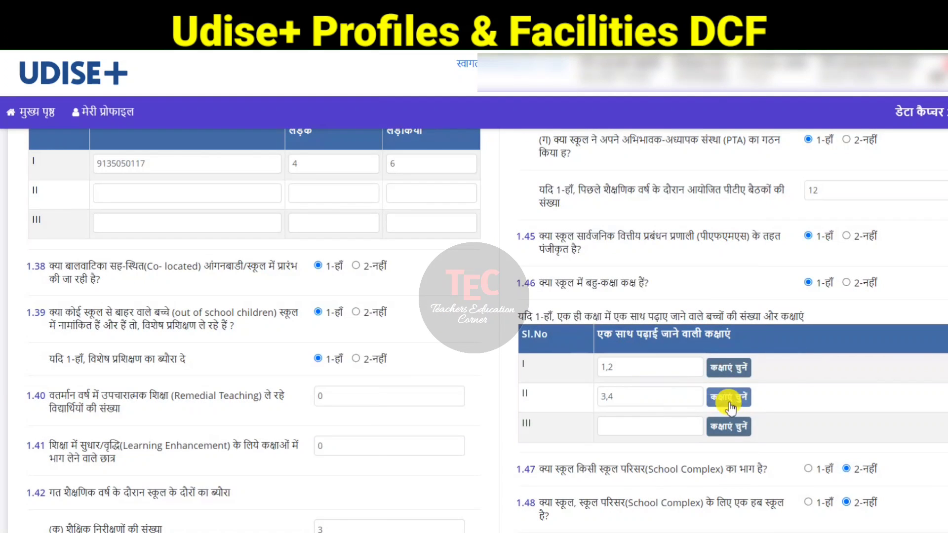
Step: Demonstrate marking 1.48 as 1-Yes with school-complex counts 1, 0, 0, 0, 0, then set 1.47 and 1.48 back to 2-No
scroll(797, 404, down, 3)
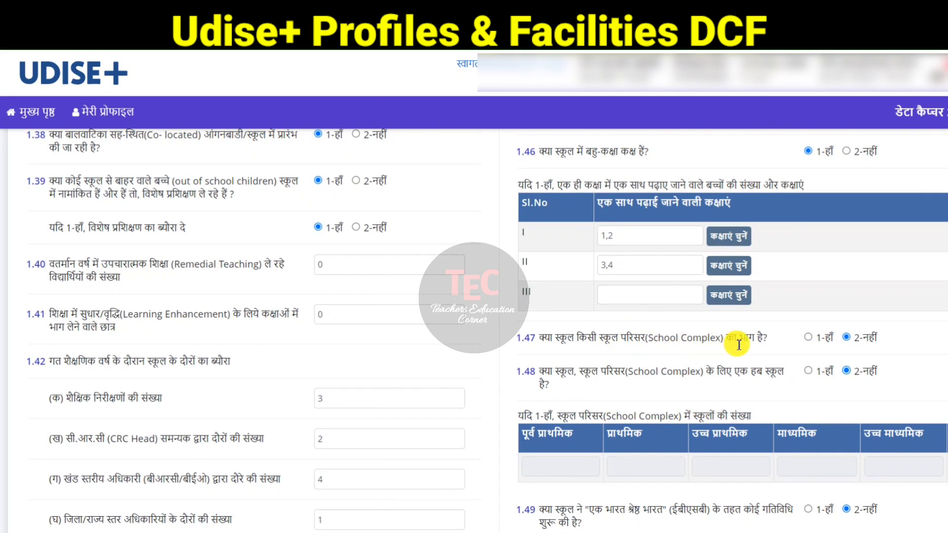
scroll(759, 350, down, 1)
scroll(758, 350, down, 1)
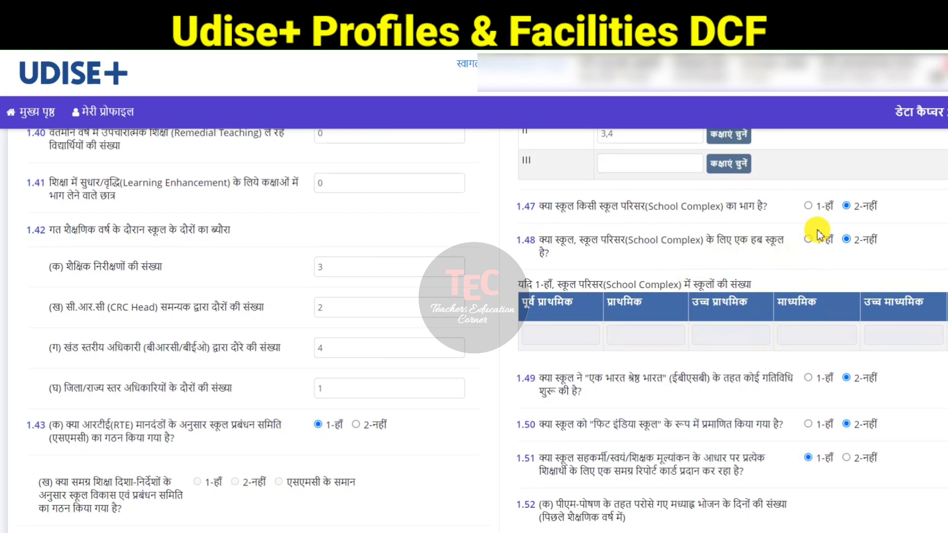
click(808, 206)
click(846, 206)
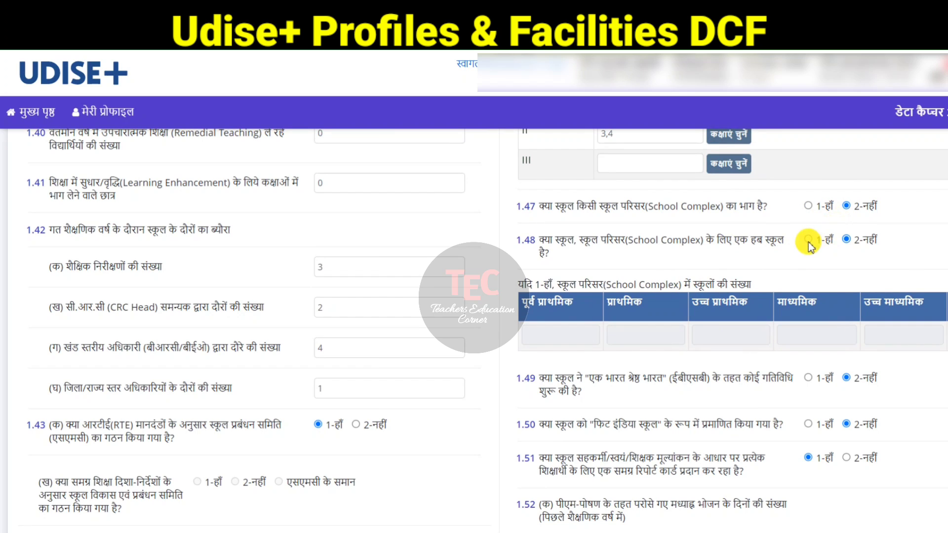
click(808, 240)
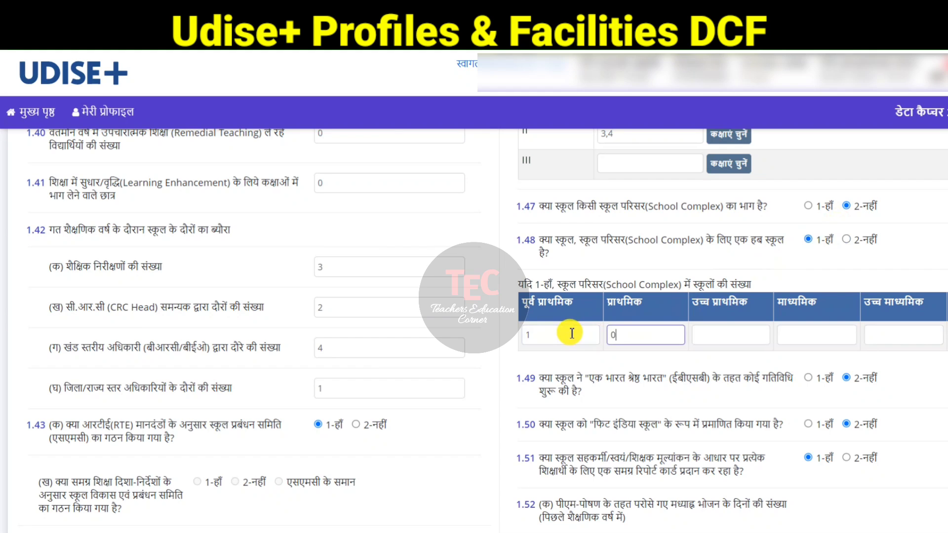
click(736, 335)
text(0)
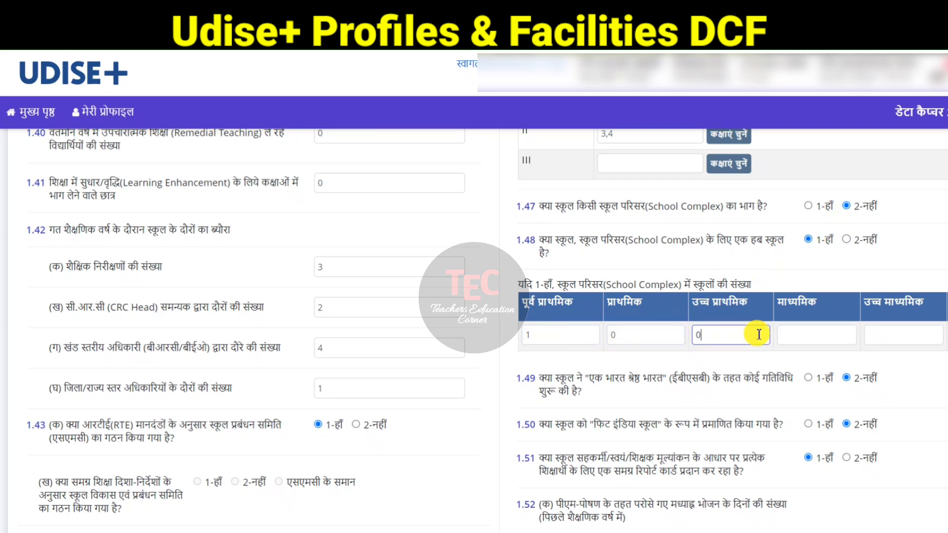
click(790, 335)
text(0)
click(899, 333)
text(0)
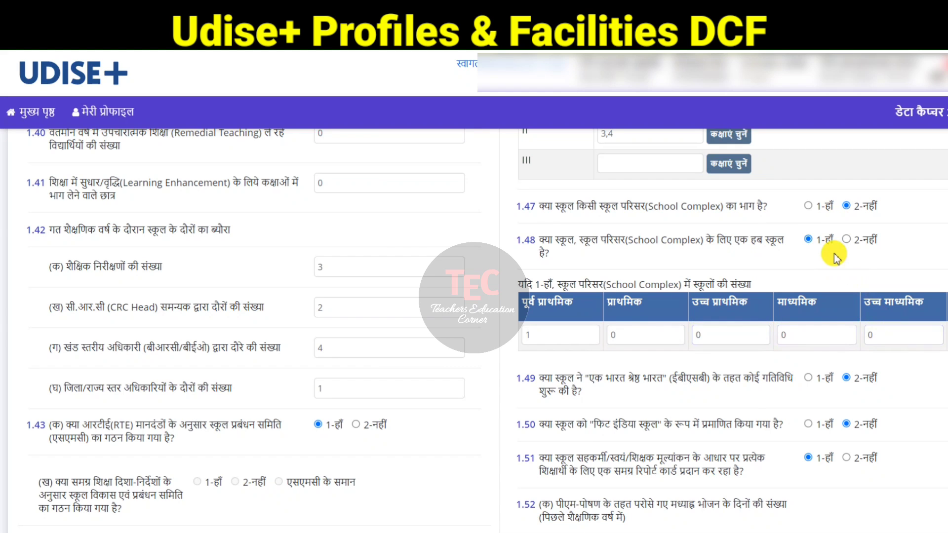
click(846, 239)
Step: Enter 19 as the mid-day meal days per month under PM-POSHAN in question 1.52
scroll(553, 390, down, 1)
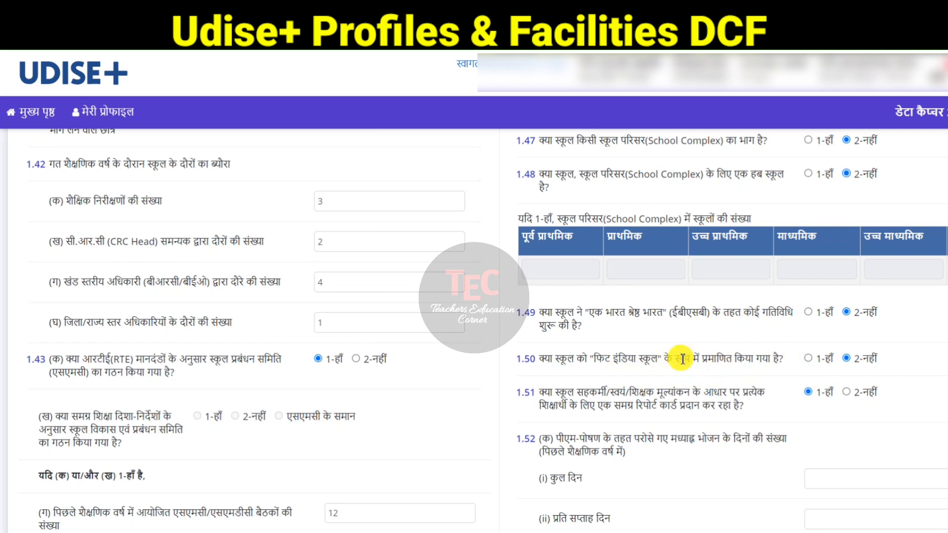
scroll(681, 359, down, 4)
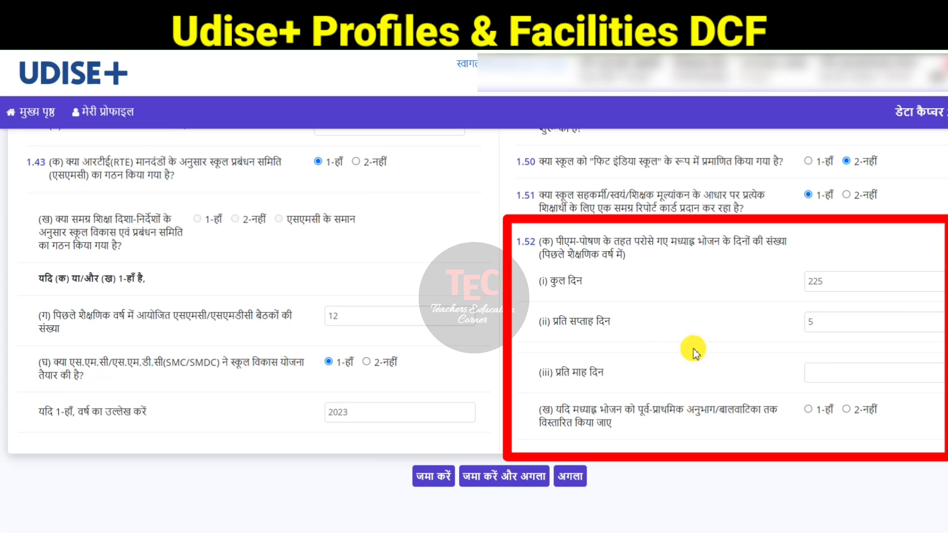
click(816, 374)
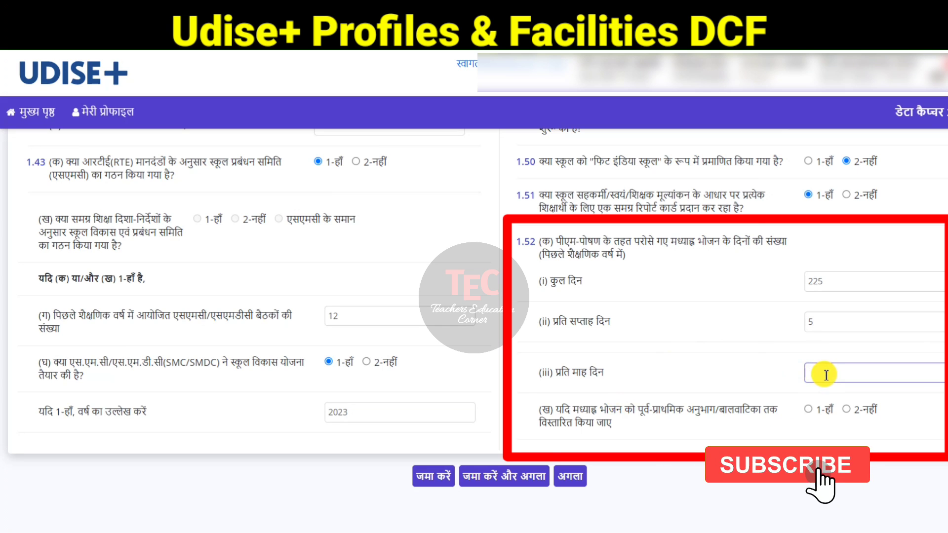
text(19)
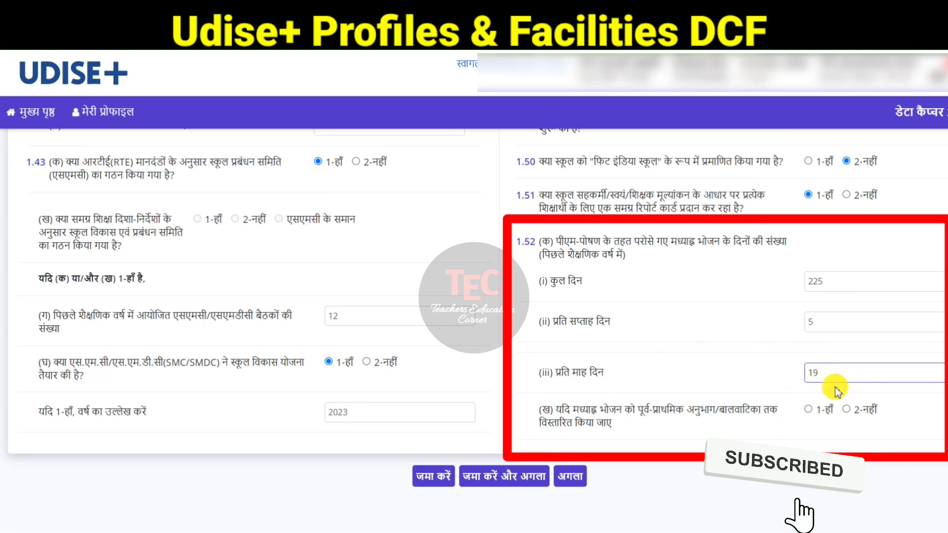
click(751, 372)
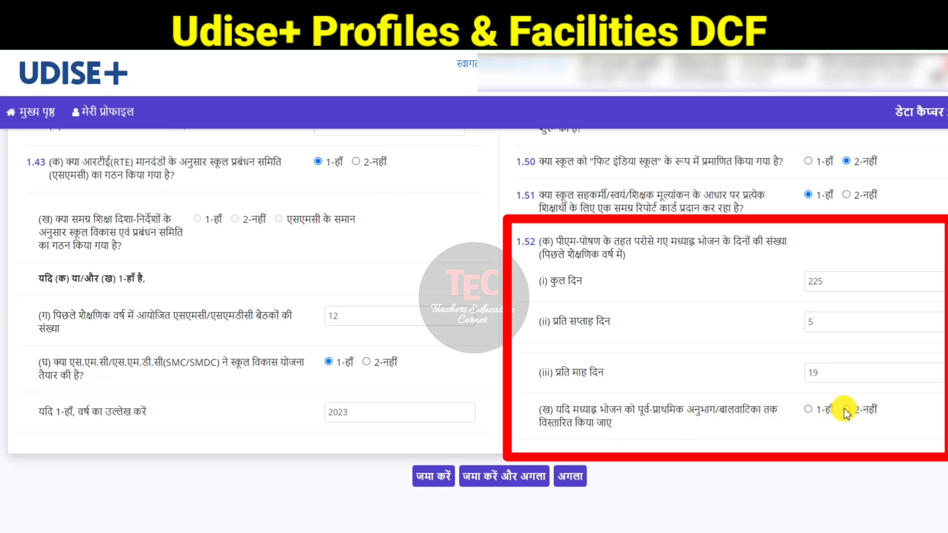
Step: Mark 1-Yes for extending mid-day meals to pre-primary/Balvatika, and save the form moving to the next one
click(808, 409)
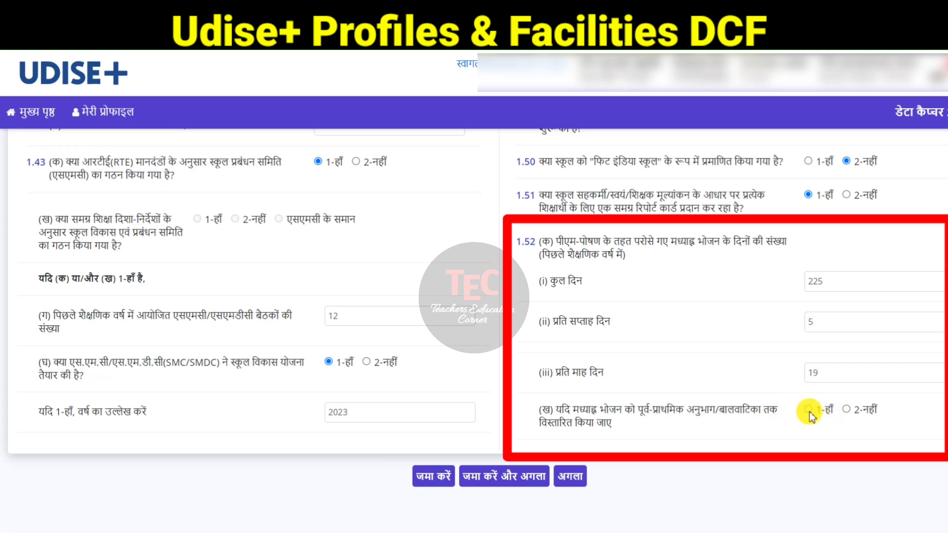
click(524, 479)
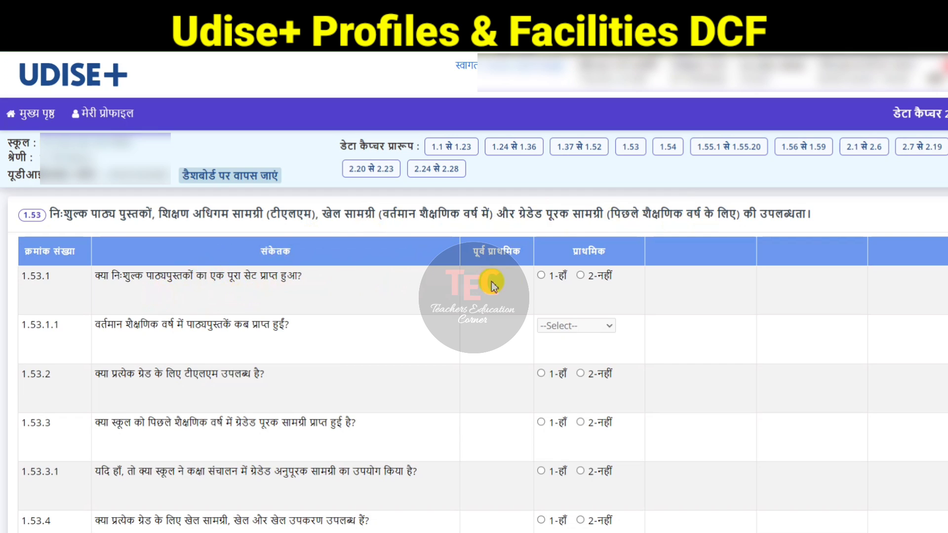
Step: In form 1.53, mark 1-Yes for receiving a full set of free textbooks for primary and set the month received to 5 - May
click(541, 275)
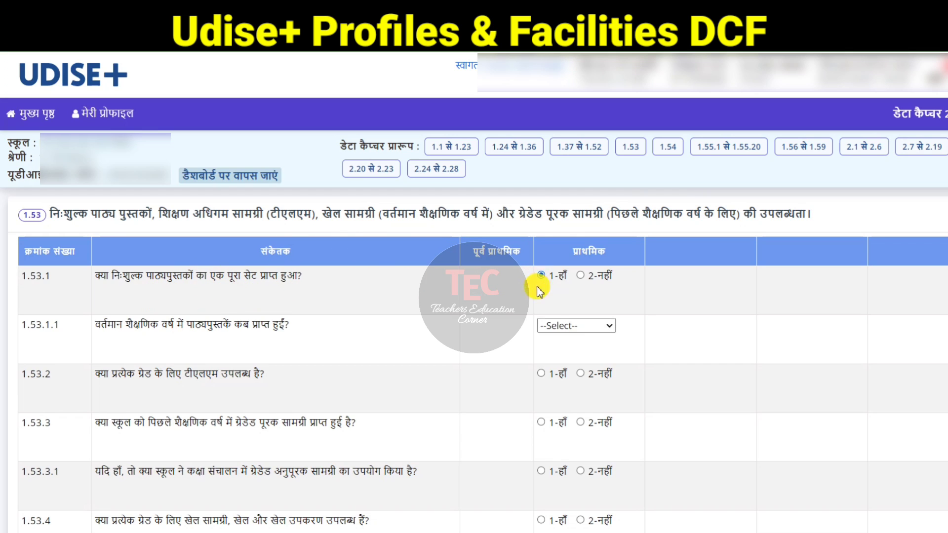
click(576, 328)
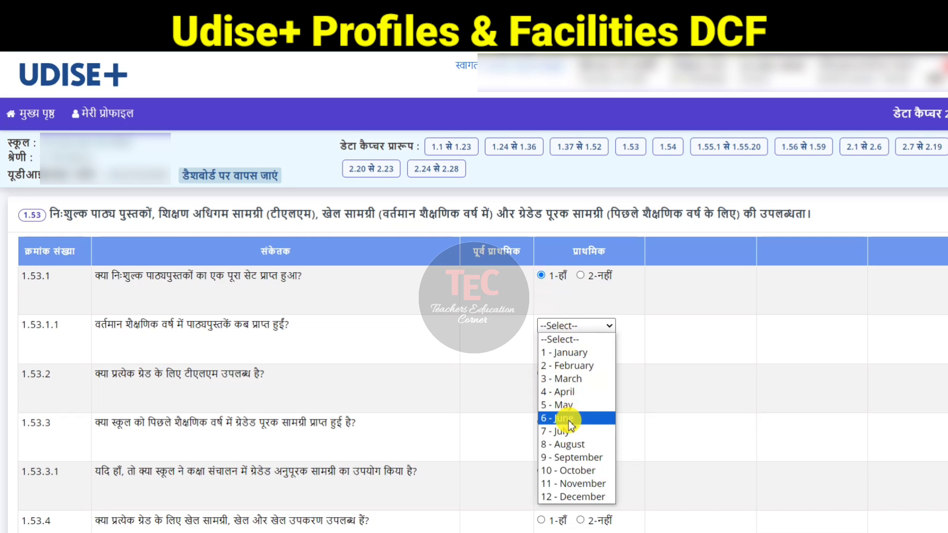
click(569, 407)
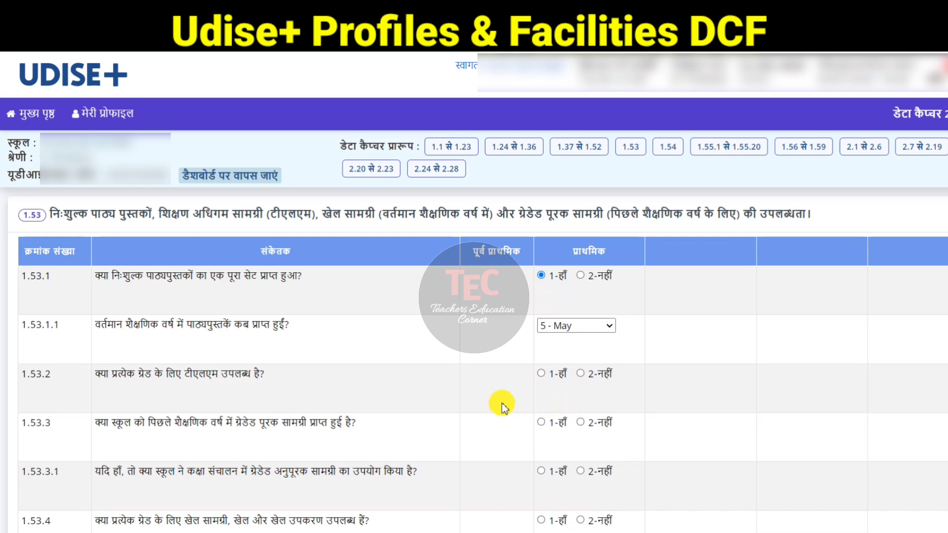
Step: In form 1.53, mark 1-Yes for TLM availability for each grade, graded supplementary material received, and its use in classrooms
click(541, 374)
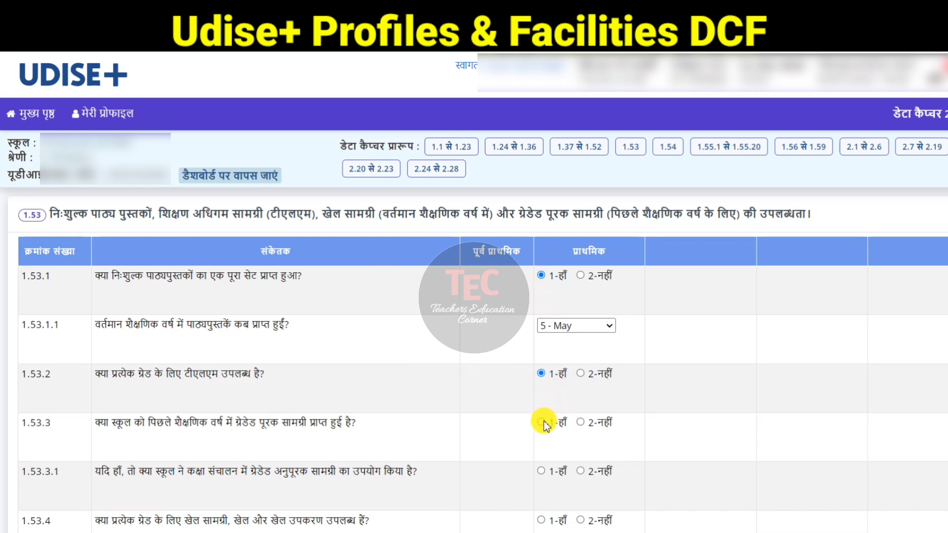
scroll(540, 365, down, 3)
click(550, 345)
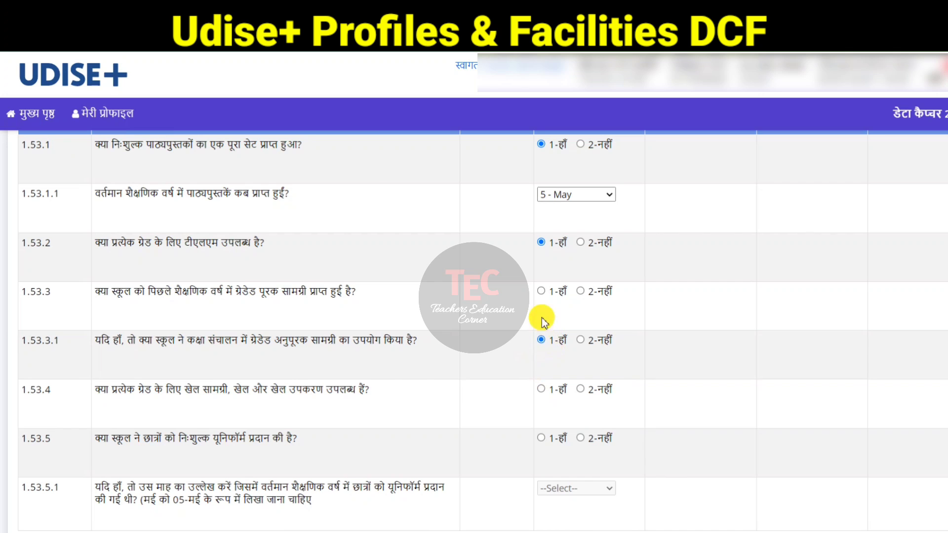
click(543, 291)
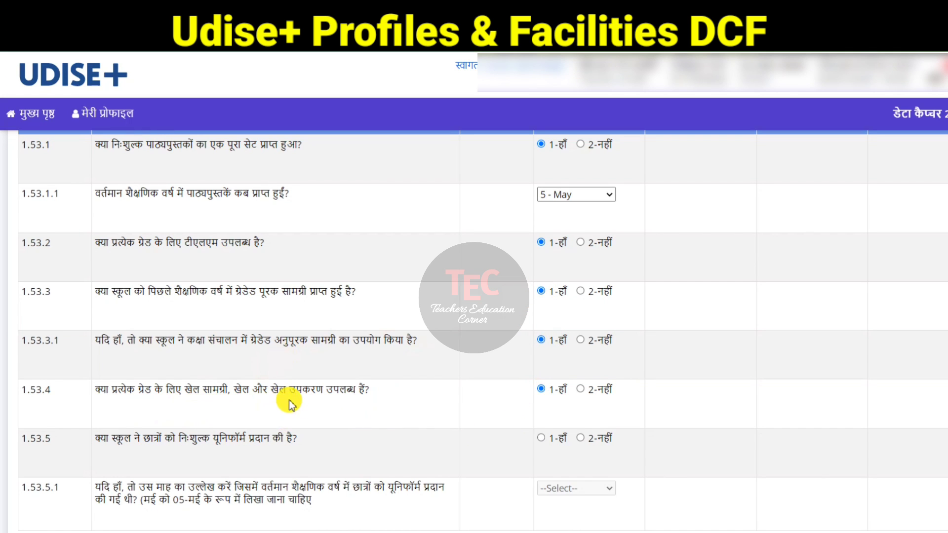
Step: Mark 1-Yes for free uniforms, set the uniform month to 7 - July, and save the form moving to the next one
scroll(290, 399, down, 3)
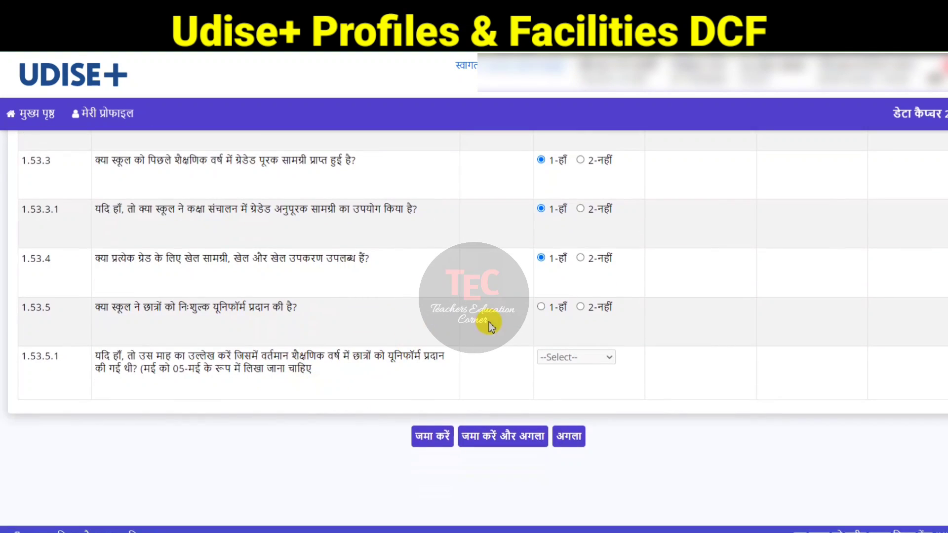
click(542, 307)
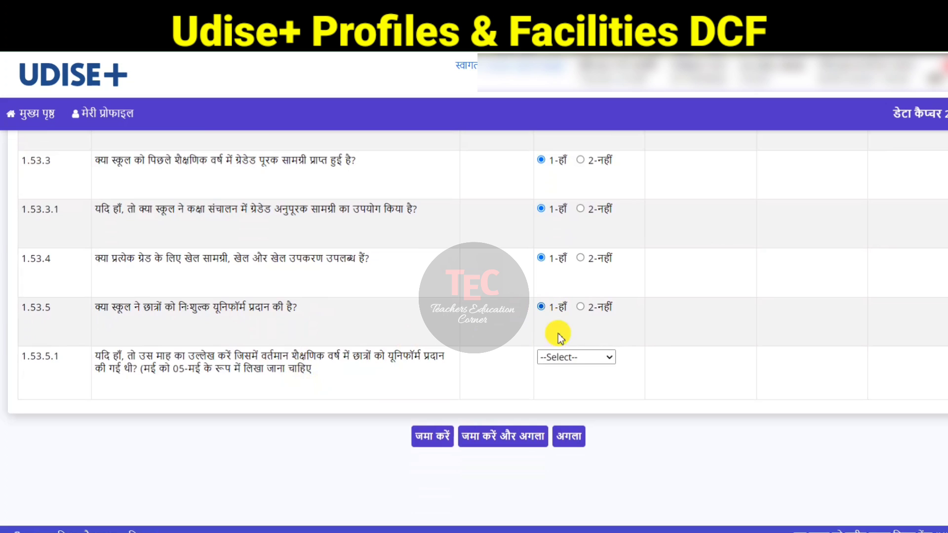
click(567, 357)
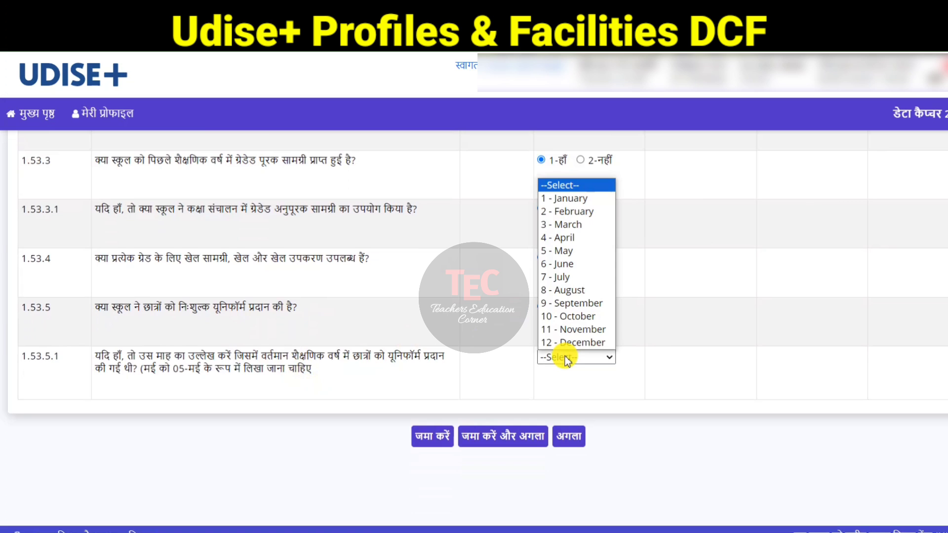
click(572, 277)
scroll(491, 498, up, 1)
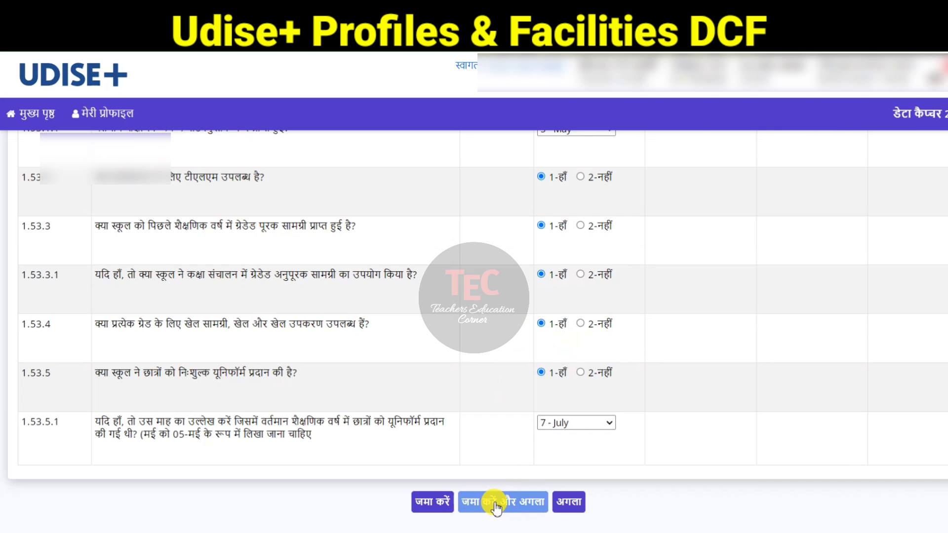
click(497, 503)
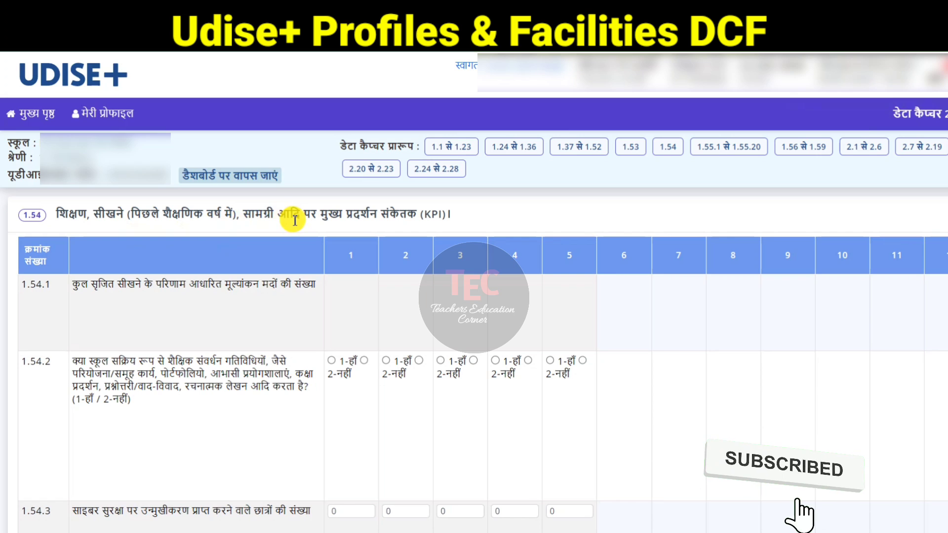
Step: In form 1.54, mark 1-Yes for academic enrichment activities in all five grades and save moving to the next form
scroll(286, 247, down, 1)
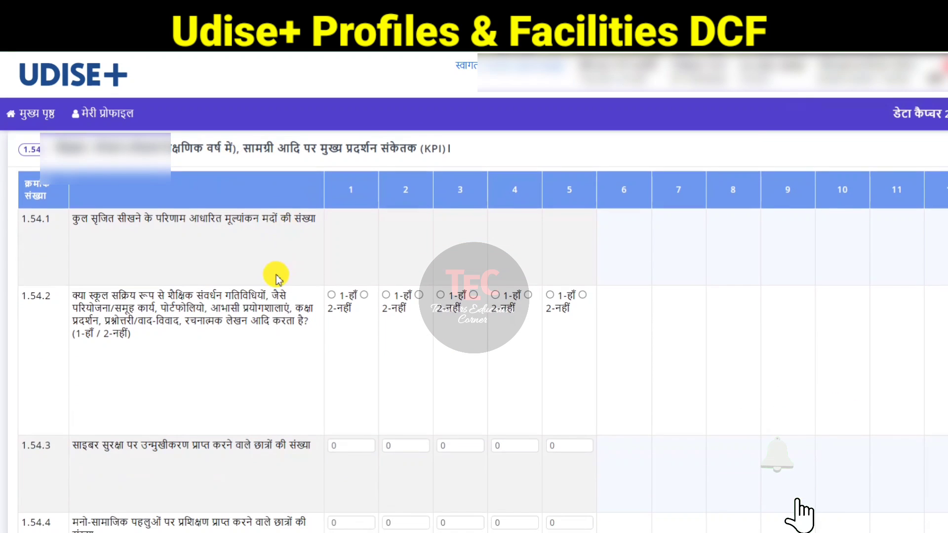
click(331, 295)
click(386, 295)
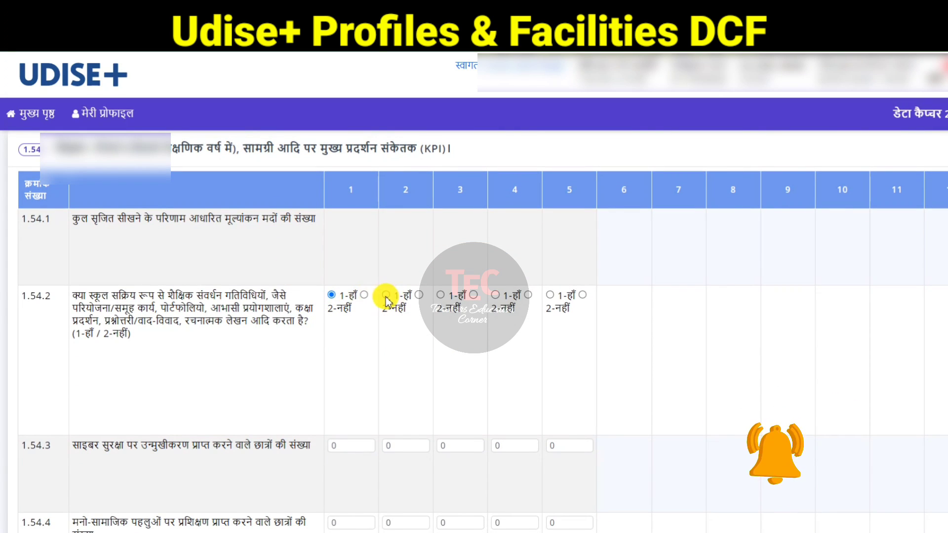
click(440, 295)
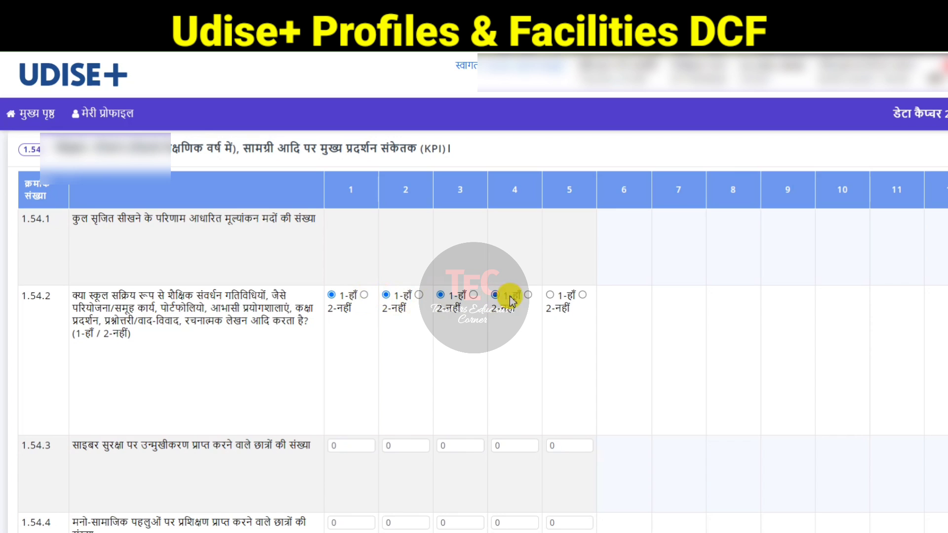
click(549, 296)
scroll(510, 281, down, 3)
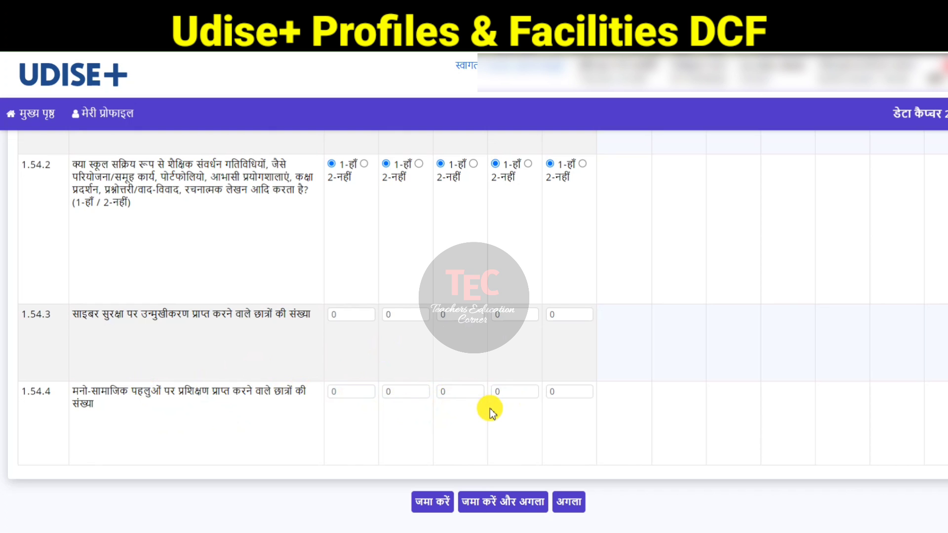
click(503, 505)
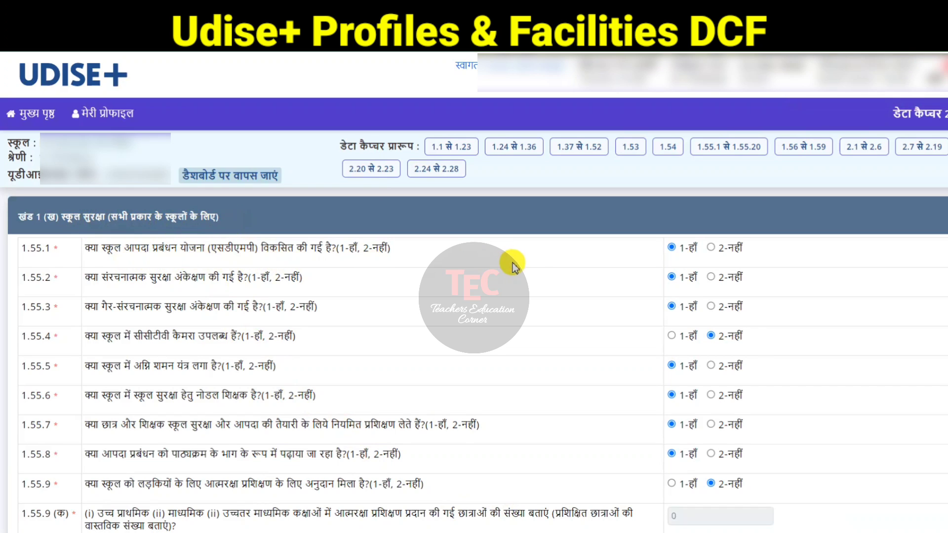
Step: Review the school safety answers in form 1.55 and save, moving to the next form
scroll(647, 328, down, 3)
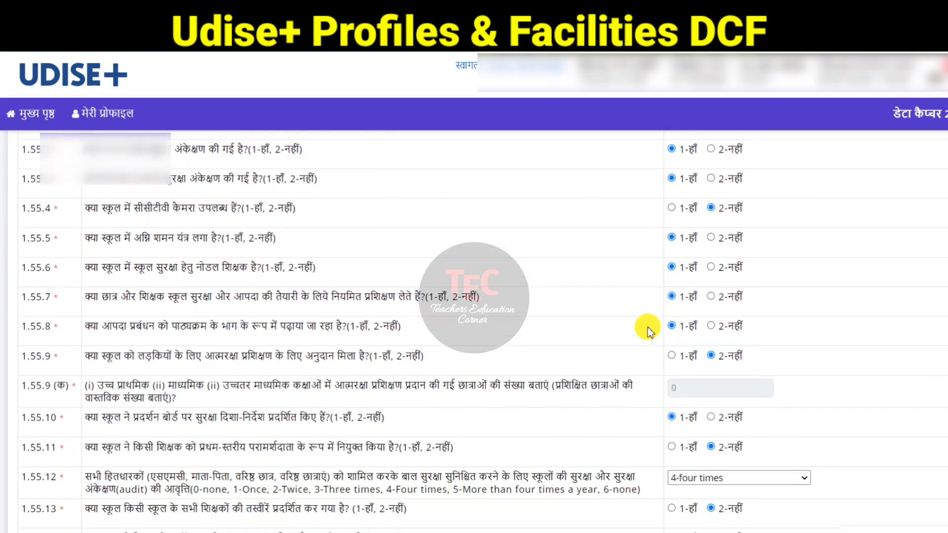
scroll(649, 331, down, 2)
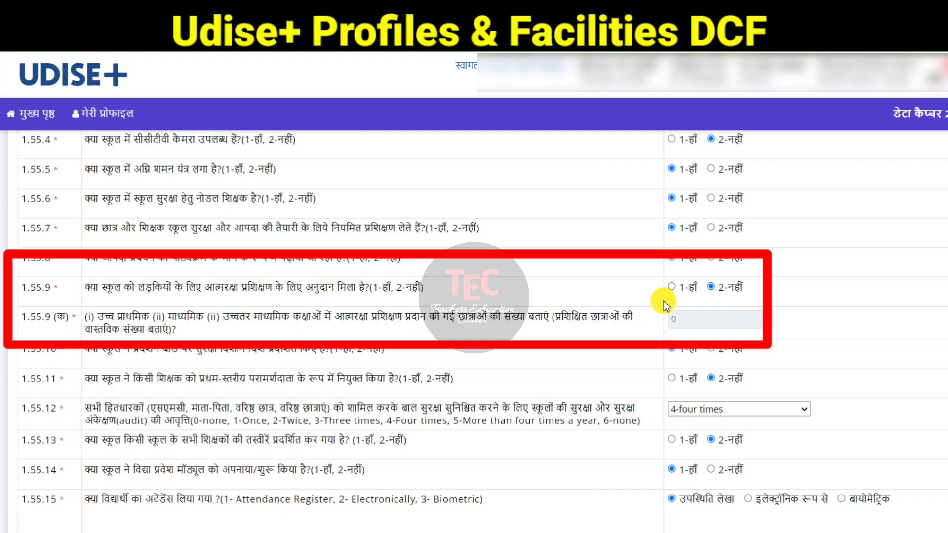
scroll(632, 336, down, 2)
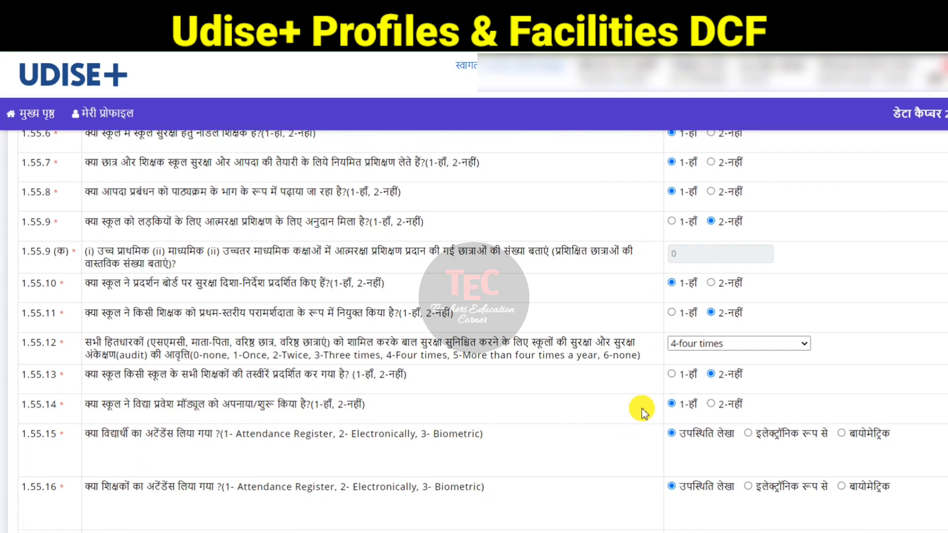
scroll(640, 408, down, 3)
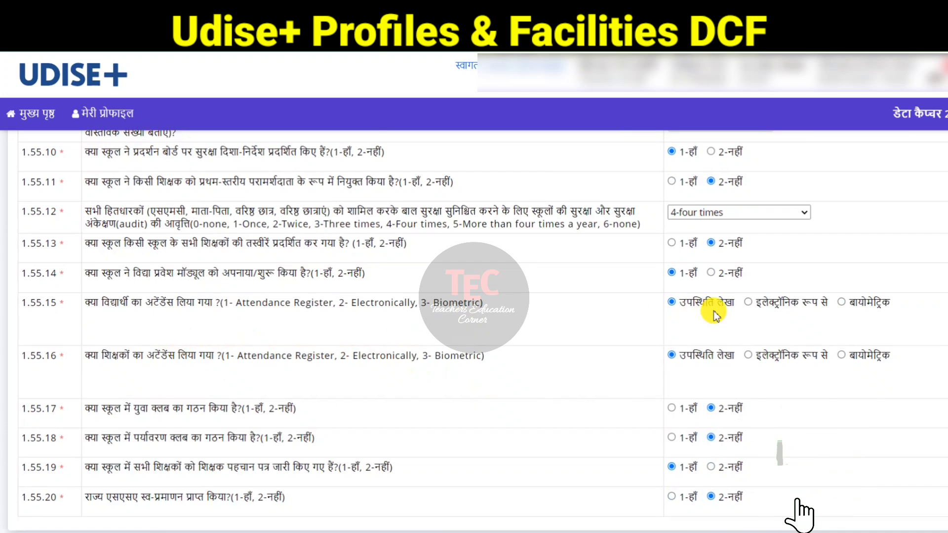
scroll(716, 316, down, 2)
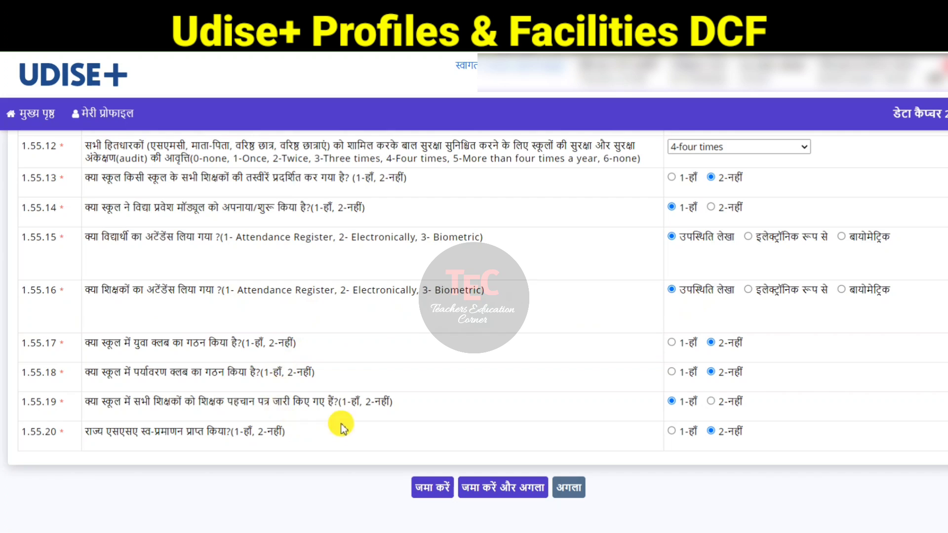
click(453, 475)
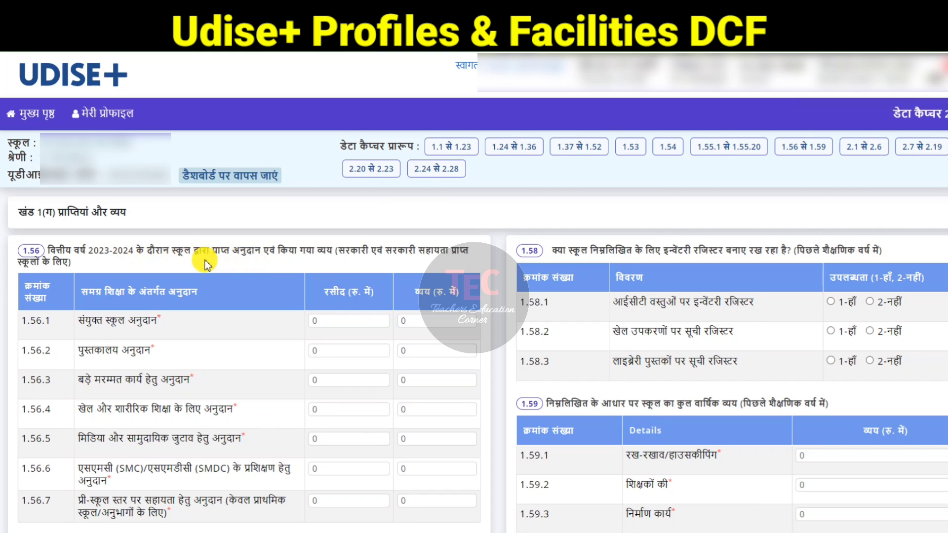
Step: In 1.56, enter receipt and expenditure of 25000 for composite school grant, 5000 for sports, 1300 for media and SMC training
scroll(213, 251, down, 1)
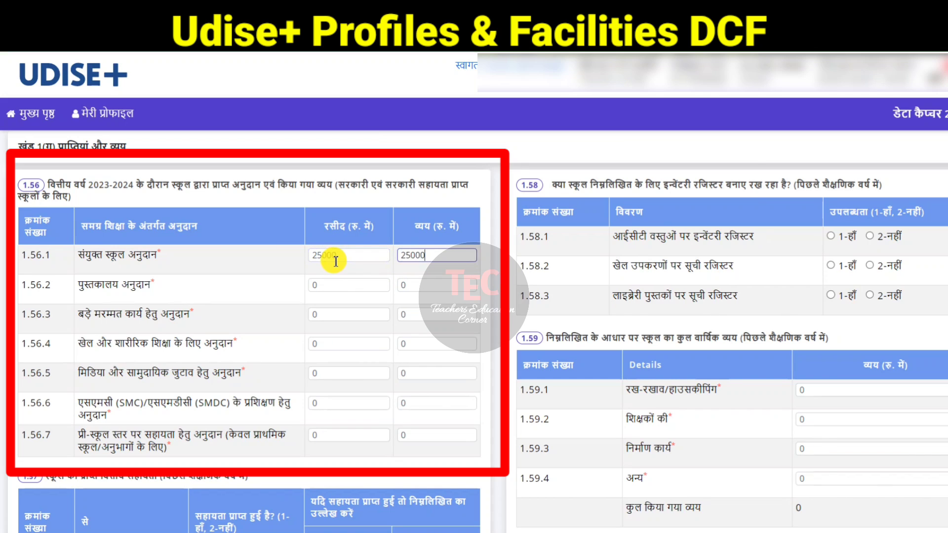
key(Tab)
key(Tab)
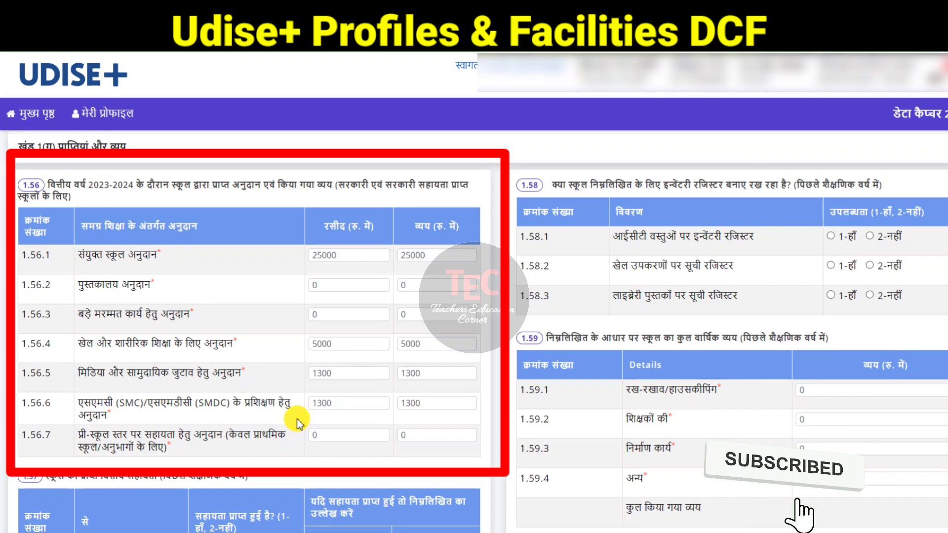
Step: In 1.57, mark 2-No for financial assistance from NGO, PSU, community and others
scroll(298, 423, down, 1)
scroll(298, 423, down, 2)
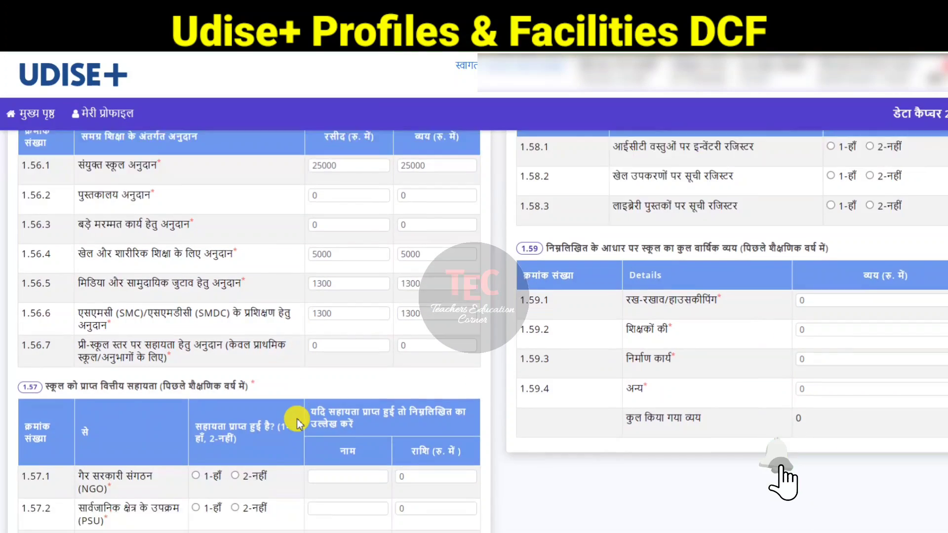
click(236, 368)
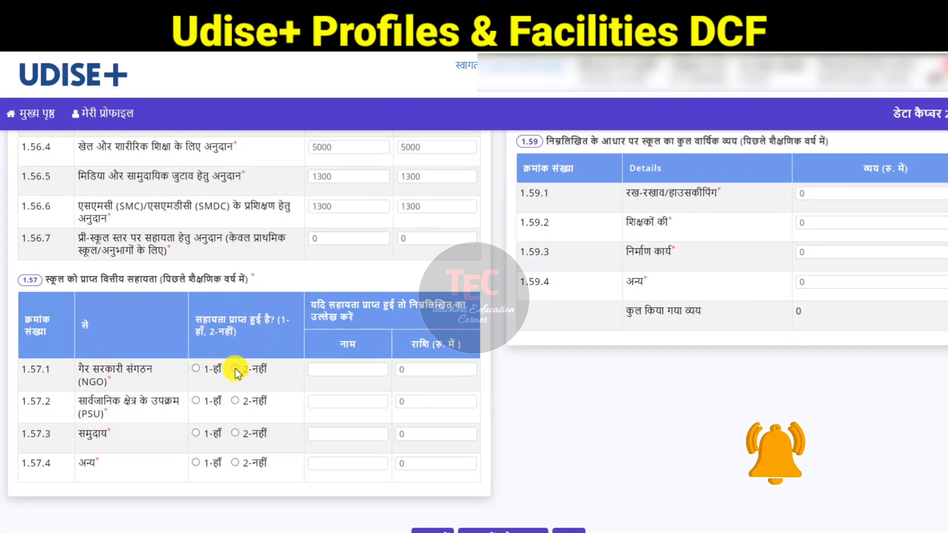
click(235, 400)
click(237, 433)
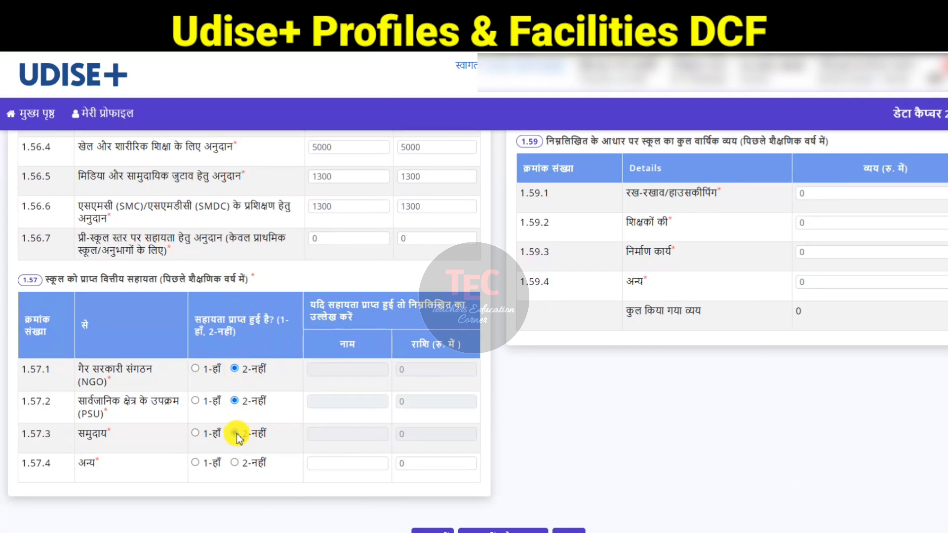
click(237, 462)
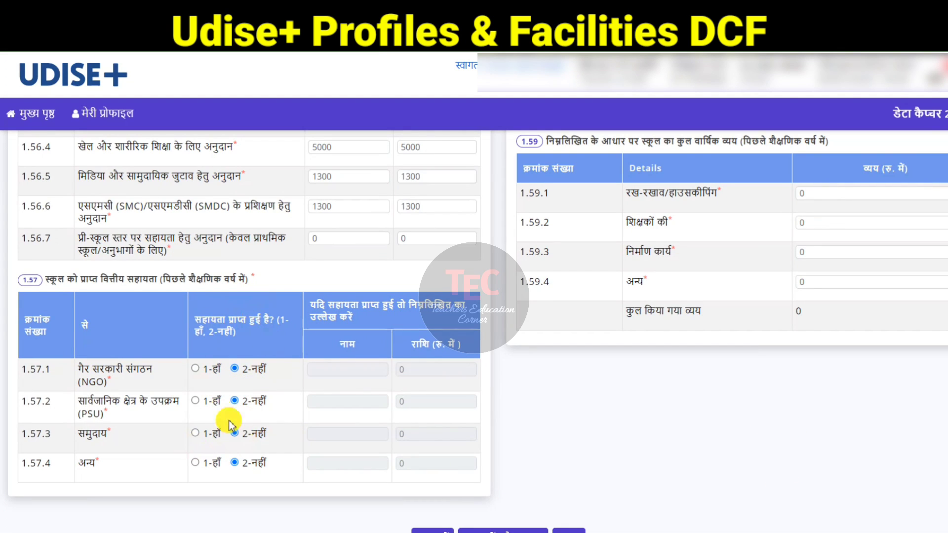
Step: In 1.58, mark 1-Yes for maintaining a stock register of library books
scroll(508, 212, up, 1)
scroll(533, 209, up, 1)
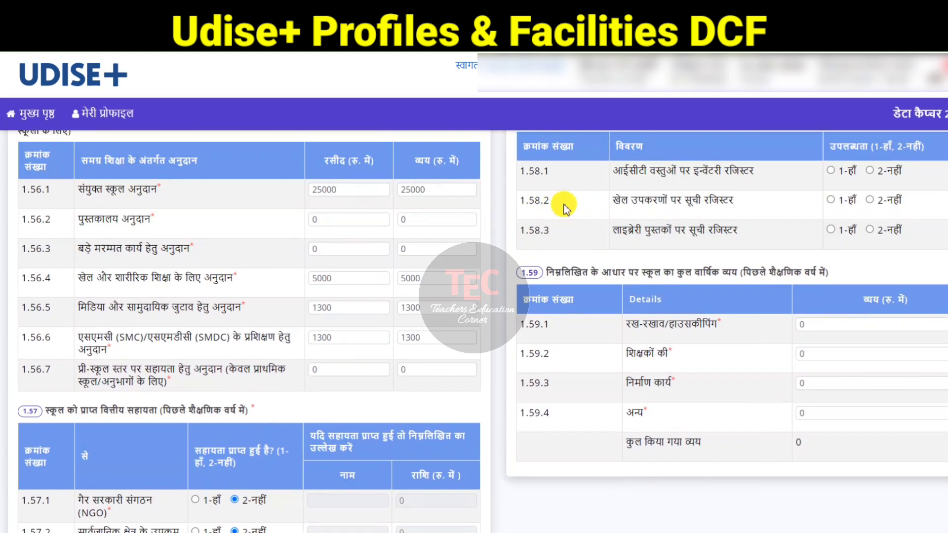
scroll(592, 170, up, 1)
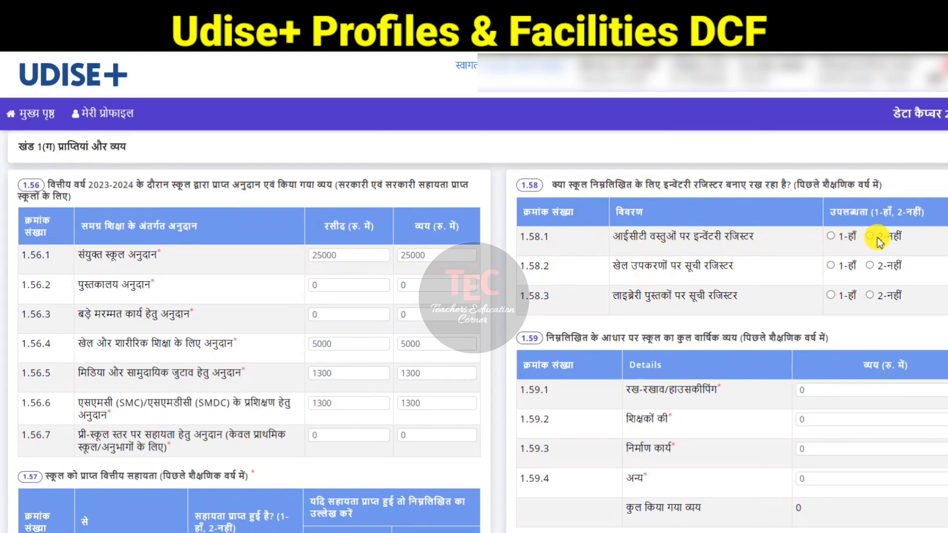
click(829, 292)
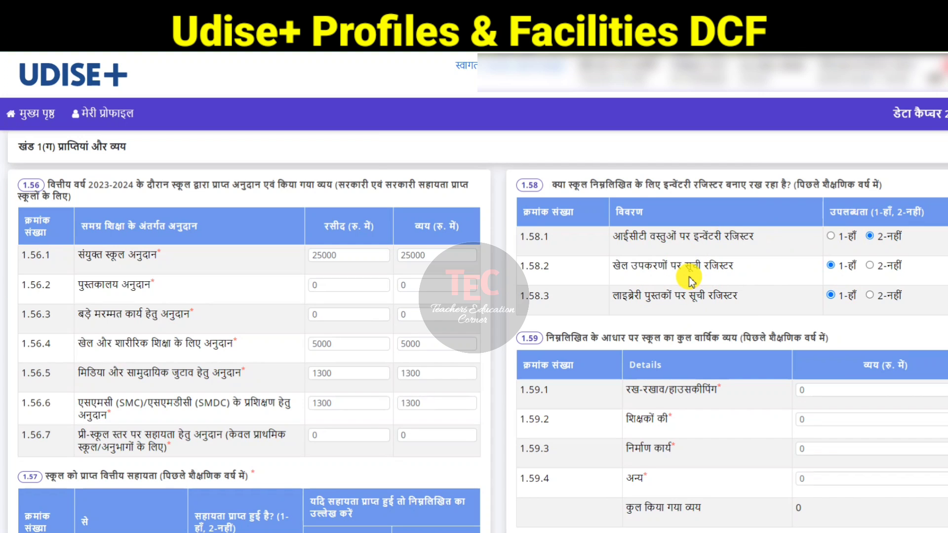
Step: Review the physical facilities entries in forms 2.1 to 2.6 and the toilet facilities in form 2.7 to 2.19
scroll(690, 281, down, 1)
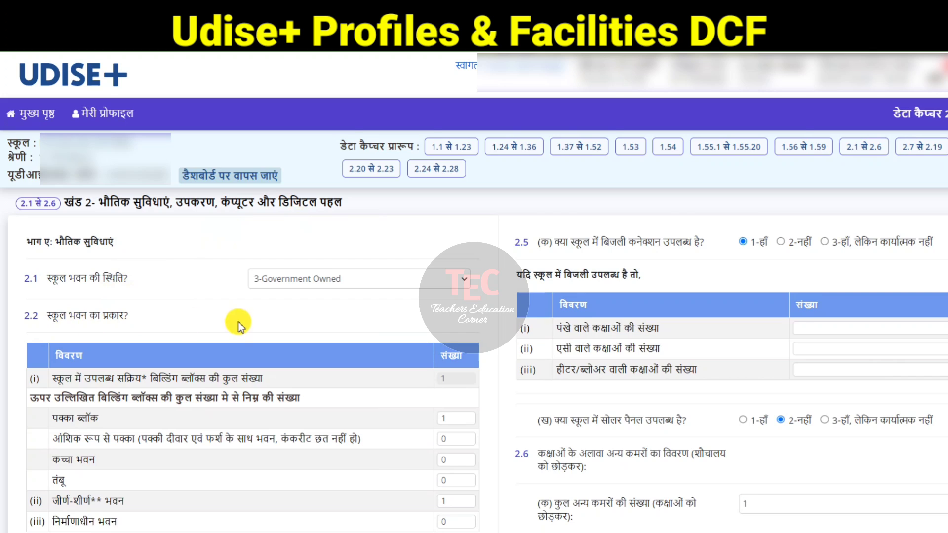
scroll(239, 324, down, 5)
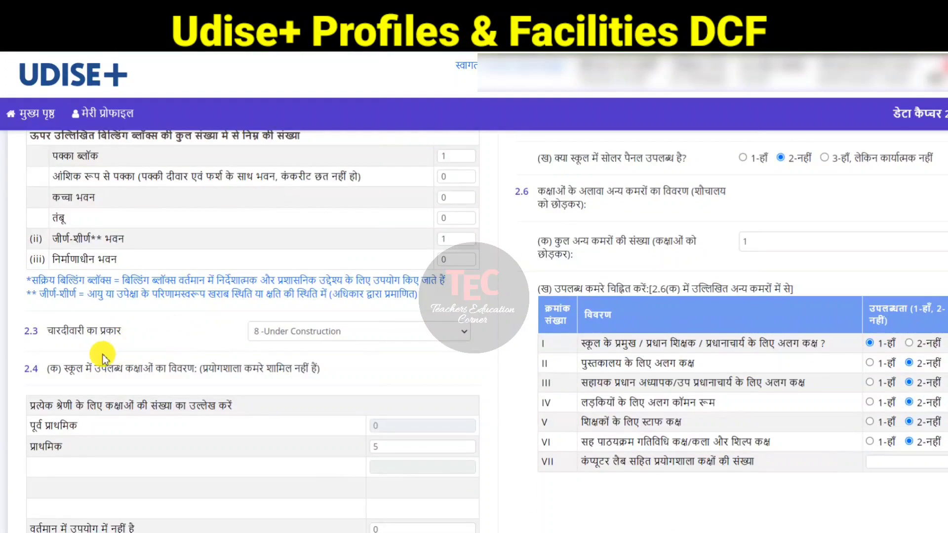
scroll(149, 321, down, 3)
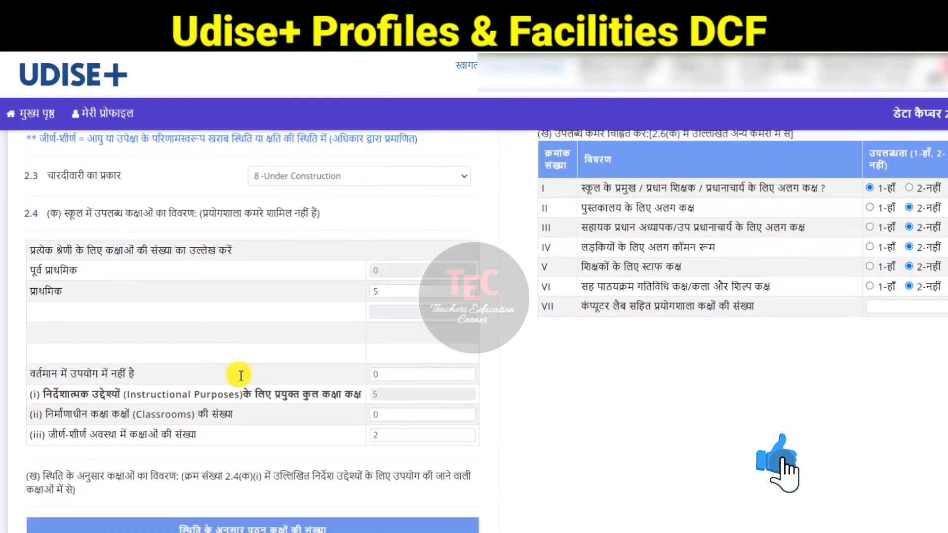
scroll(240, 375, down, 5)
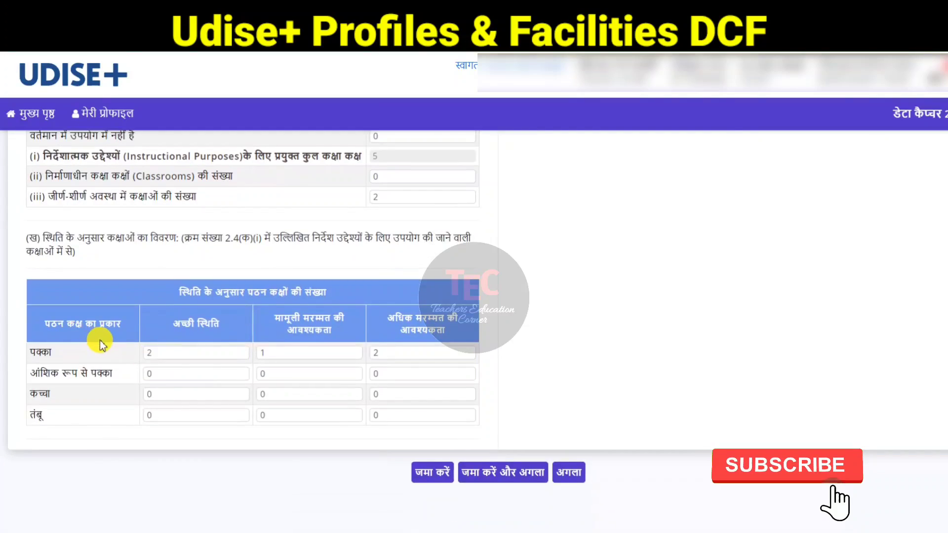
scroll(101, 344, down, 1)
scroll(76, 345, up, 8)
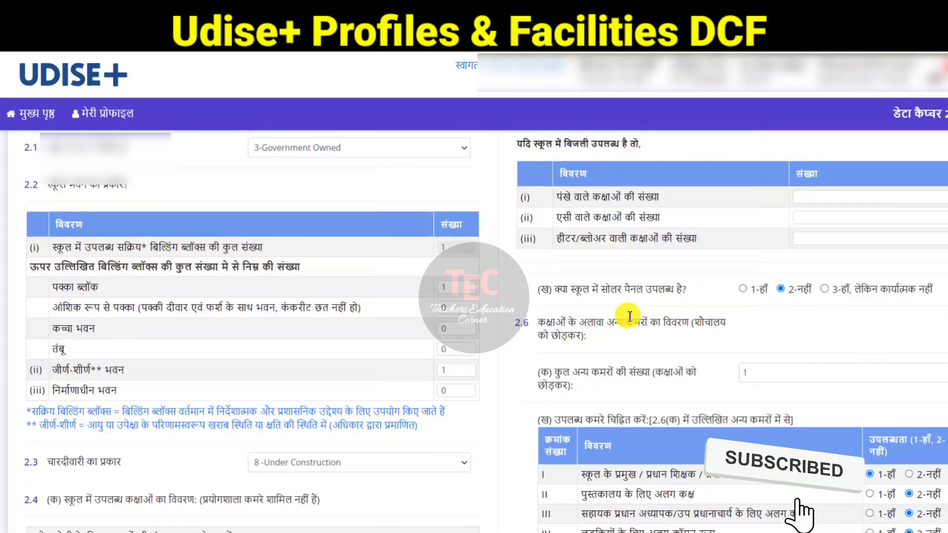
scroll(629, 316, up, 3)
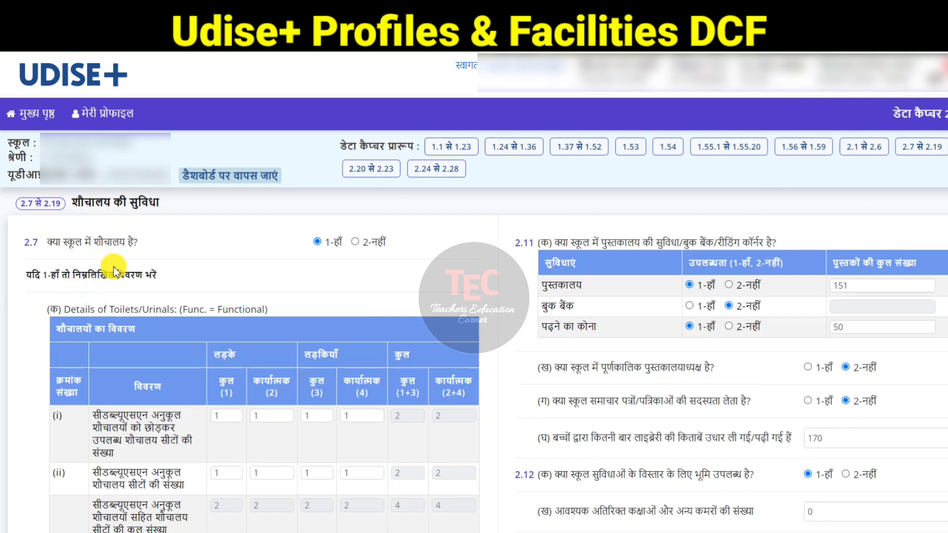
scroll(135, 259, down, 8)
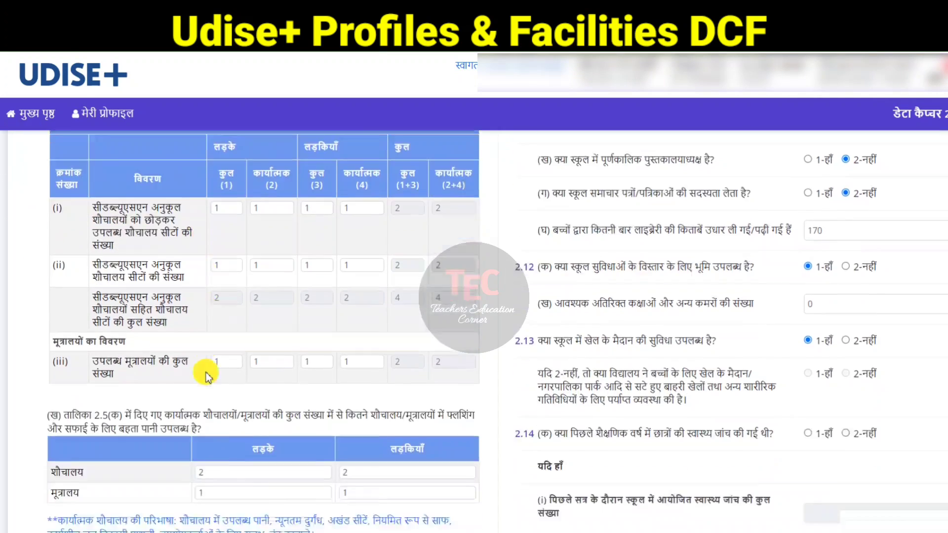
Step: Review the toilet, drinking water, library, land and playground entries in form 2.7 to 2.19
scroll(206, 376, down, 3)
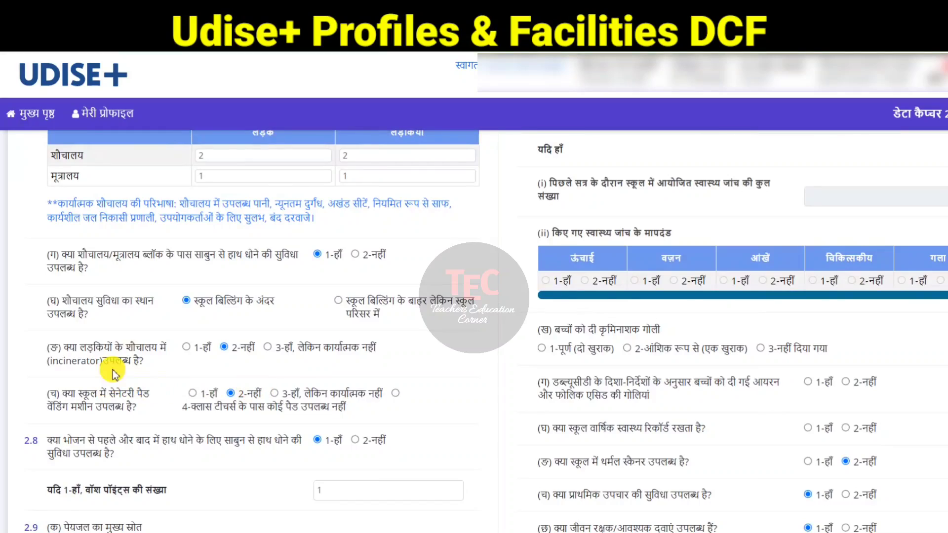
scroll(235, 454, down, 6)
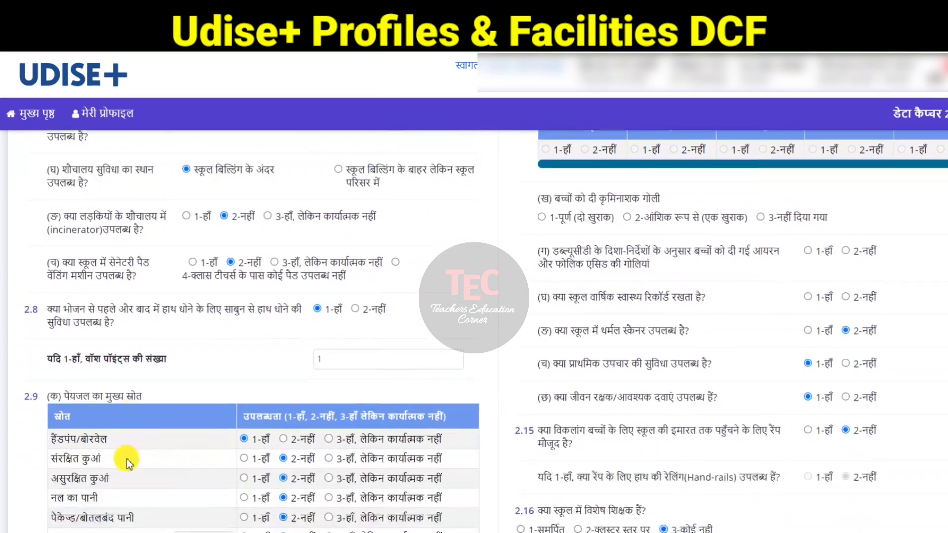
scroll(422, 459, down, 2)
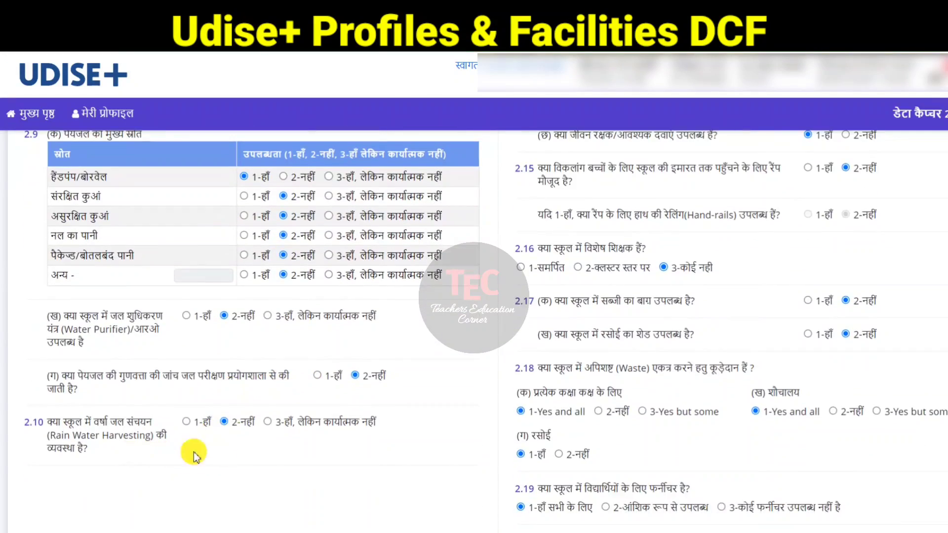
scroll(599, 275, up, 10)
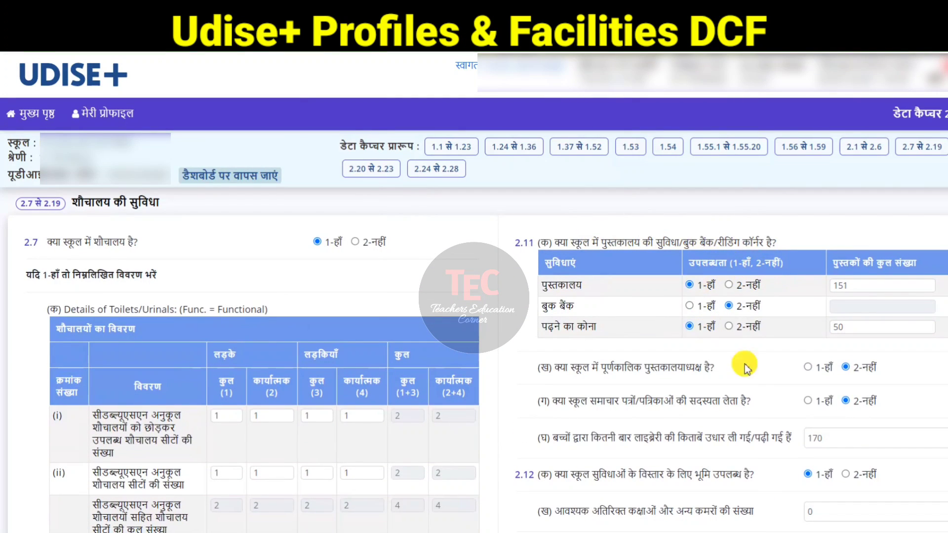
scroll(775, 339, down, 1)
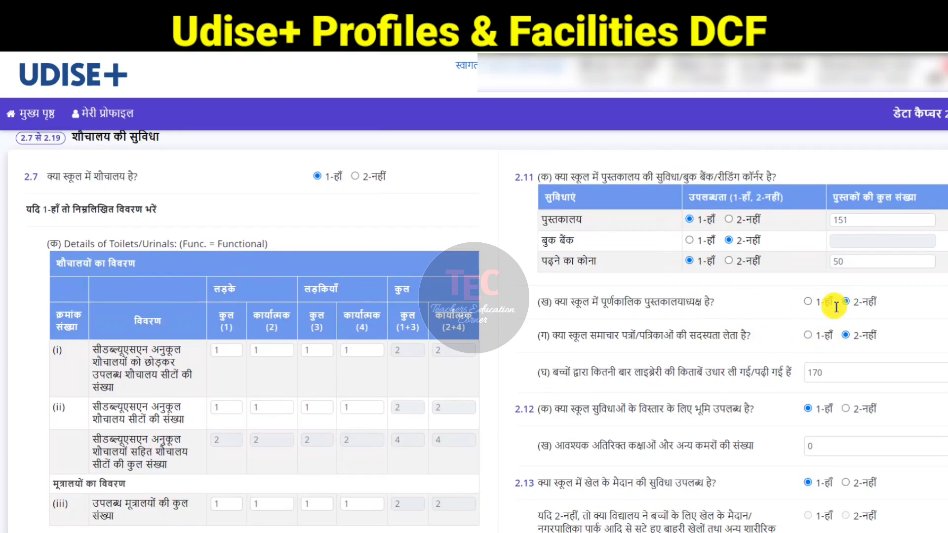
scroll(780, 330, down, 1)
scroll(775, 373, down, 1)
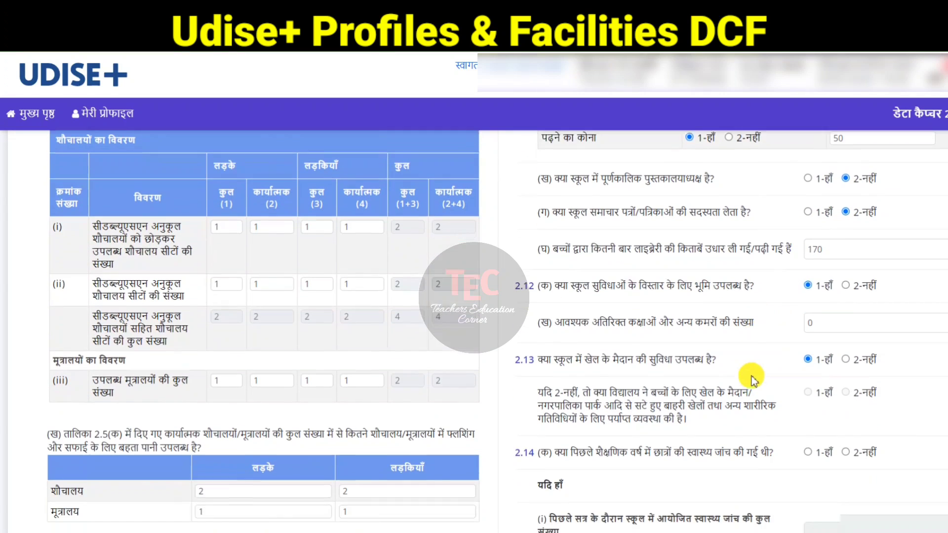
scroll(740, 345, down, 2)
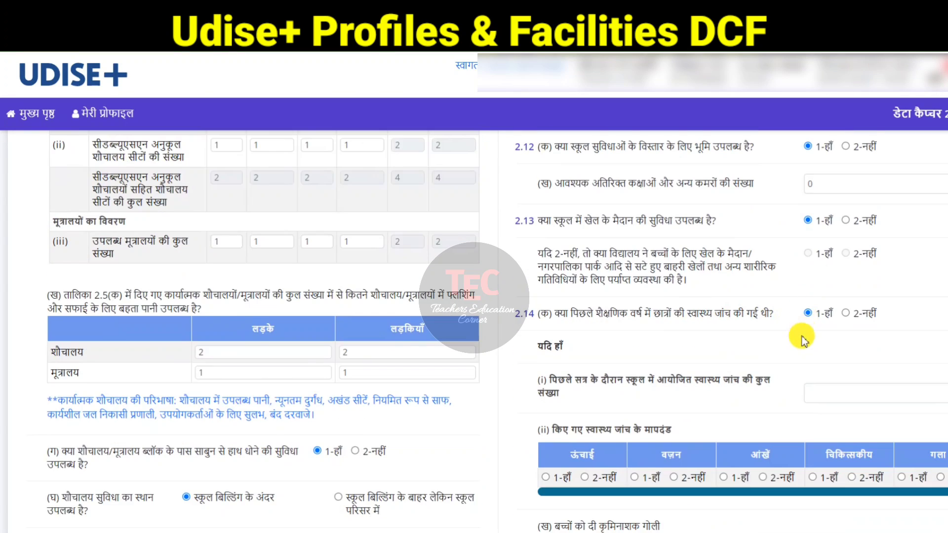
Step: In 2.14, mark 1-Yes for student health checkup, 1-full two doses for deworming, and 1-Yes for IFA tablets and annual health records
click(808, 312)
scroll(810, 336, down, 1)
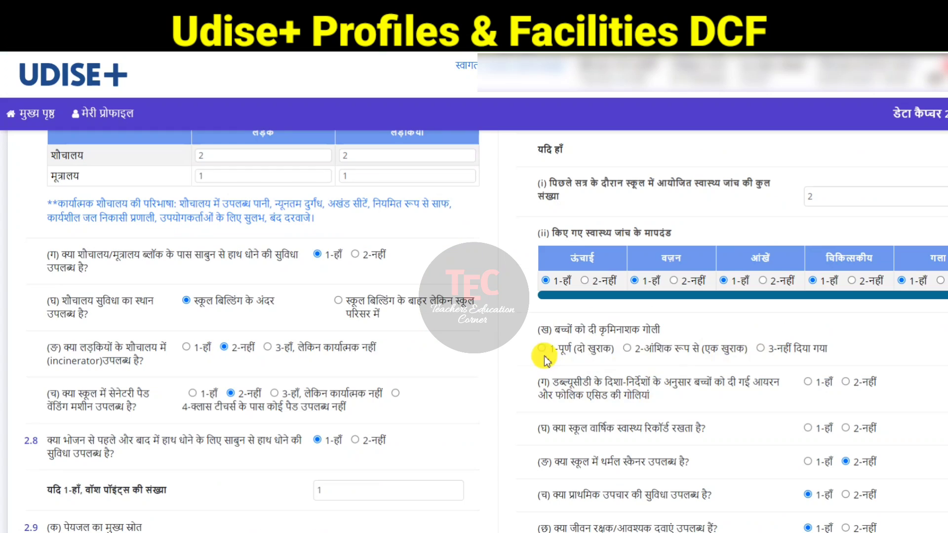
click(543, 350)
scroll(617, 350, down, 1)
click(808, 317)
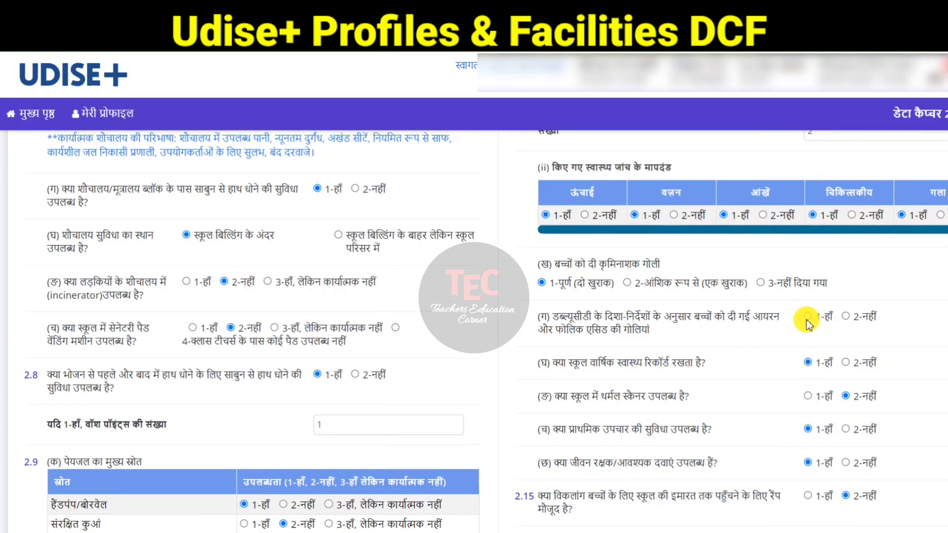
click(808, 362)
Step: Save form 2.7 to 2.19 and move on to the next form
scroll(790, 385, down, 6)
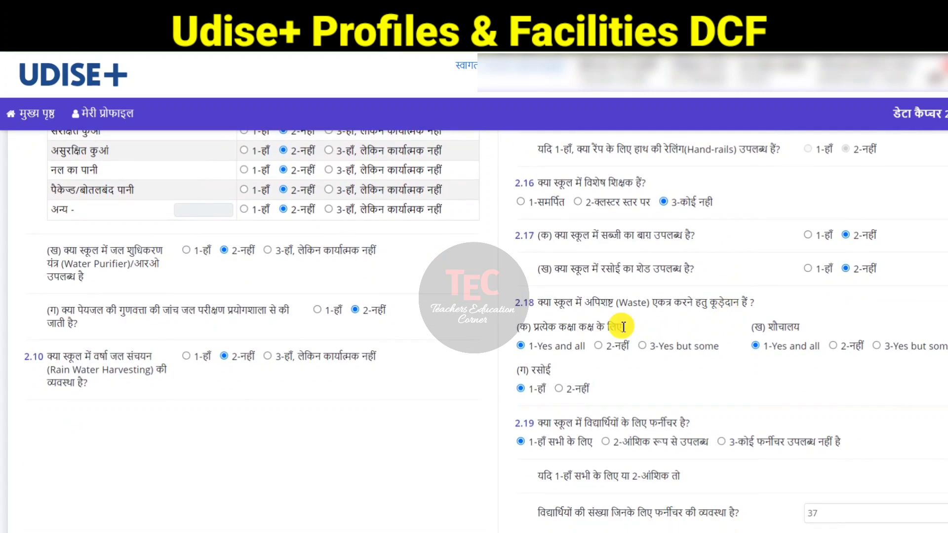
scroll(661, 334, down, 2)
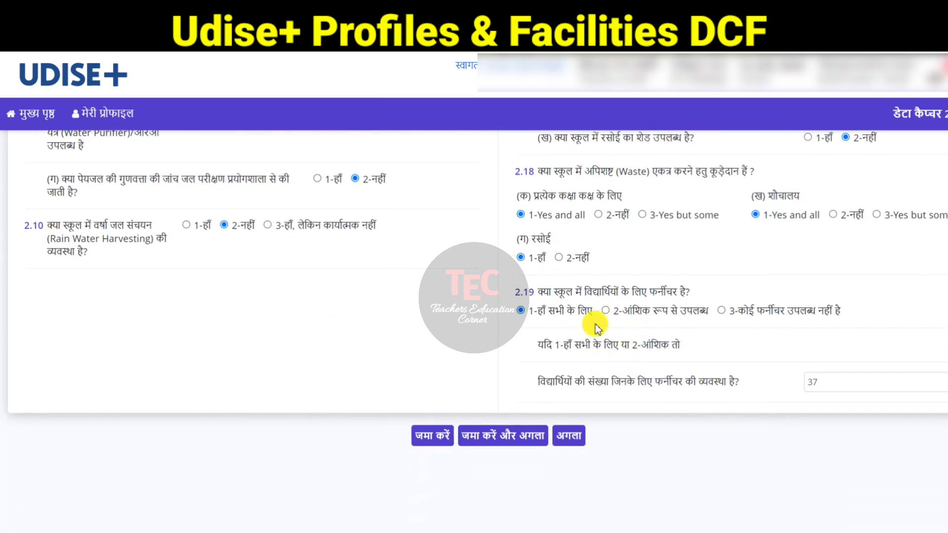
click(511, 441)
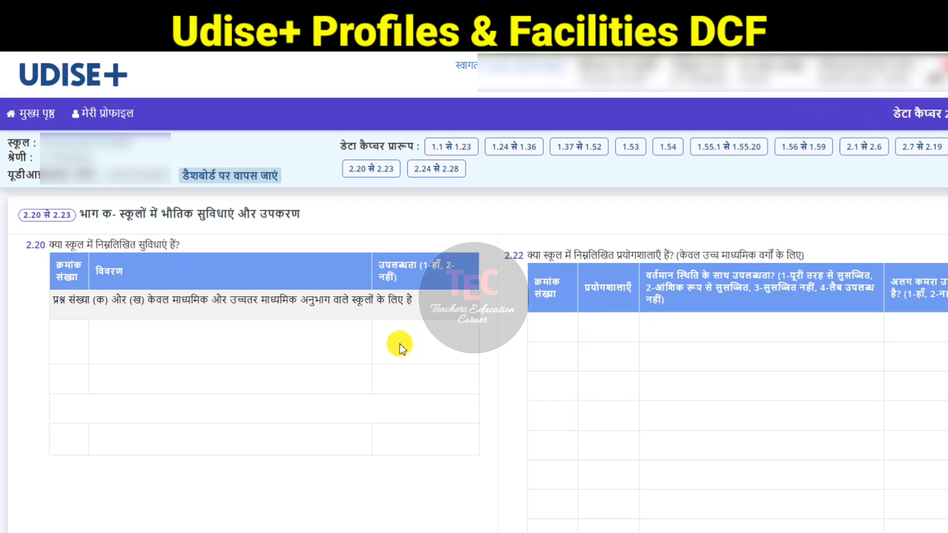
Step: Review the computer, digital equipment, internet and ICT lab entries in form 2.24 to 2.28
scroll(375, 344, down, 5)
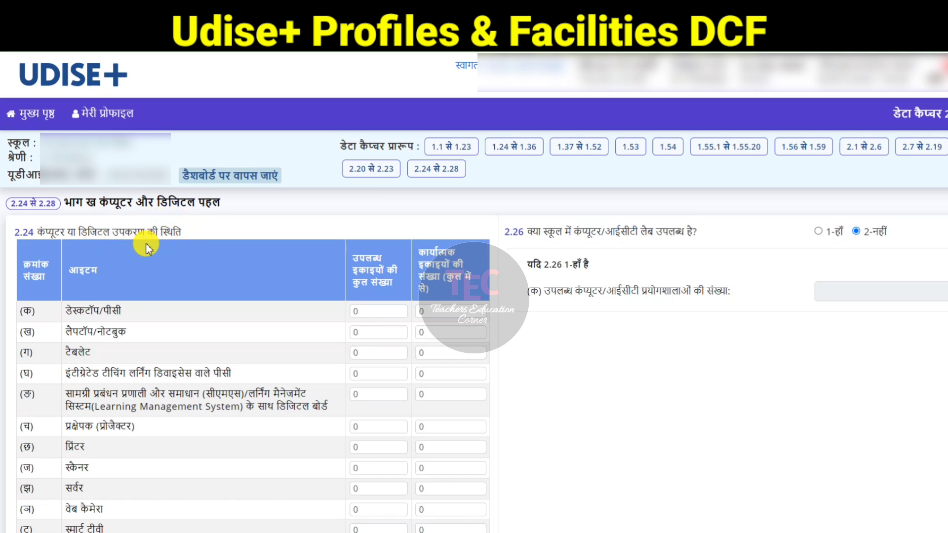
scroll(146, 245, down, 1)
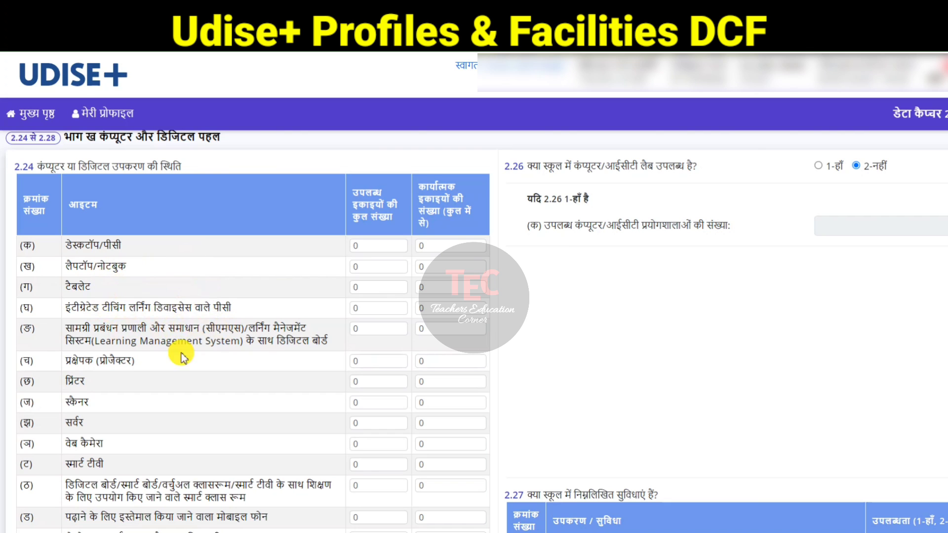
scroll(156, 380, down, 1)
scroll(156, 380, down, 2)
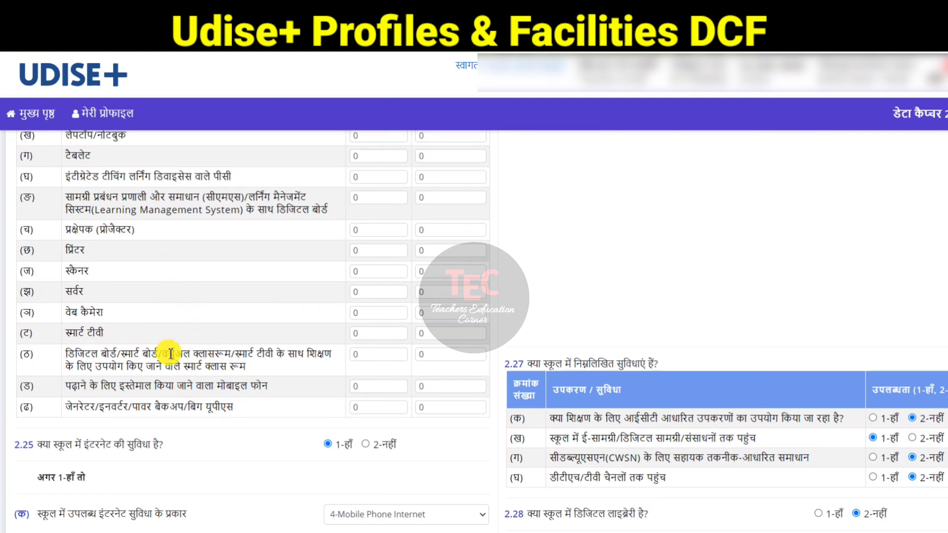
scroll(309, 309, down, 3)
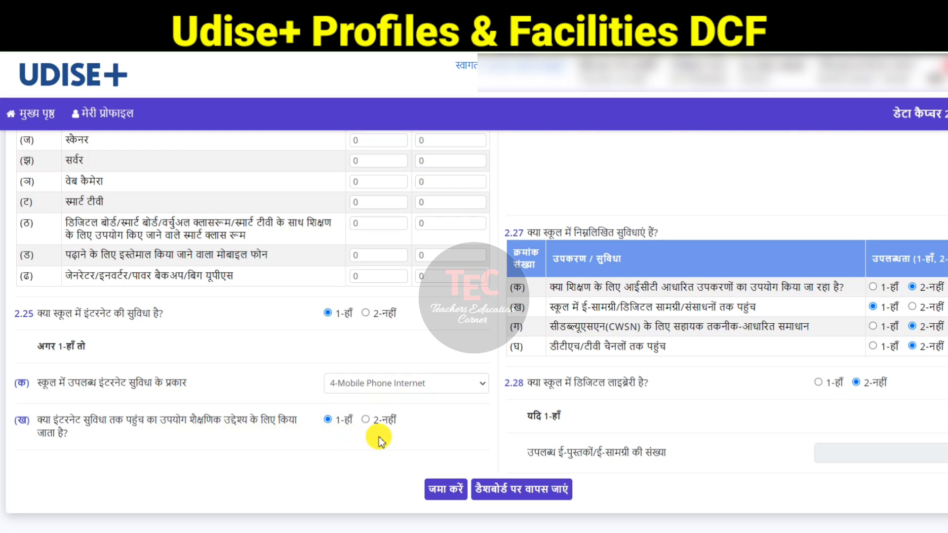
scroll(543, 402, up, 5)
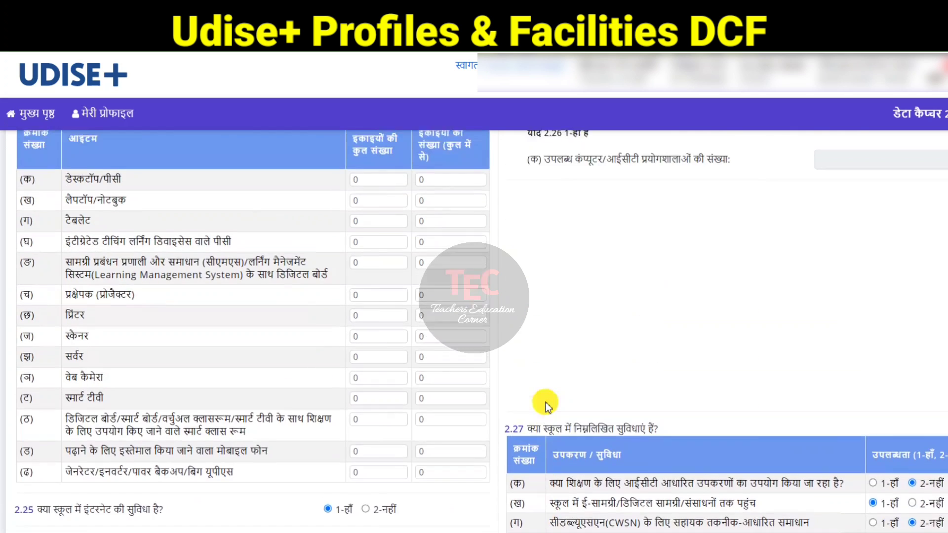
scroll(598, 341, up, 1)
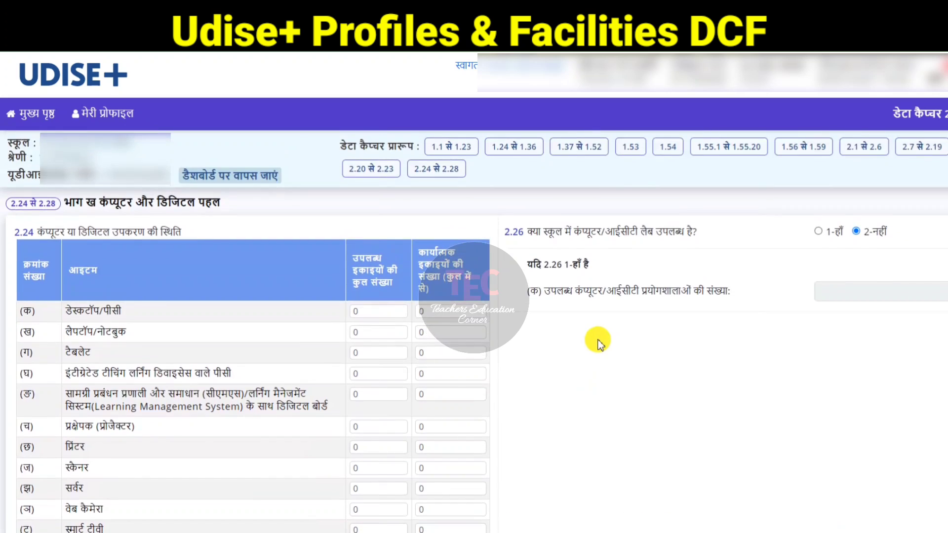
scroll(598, 342, down, 4)
Step: Save form 2.24 to 2.28
scroll(354, 433, up, 2)
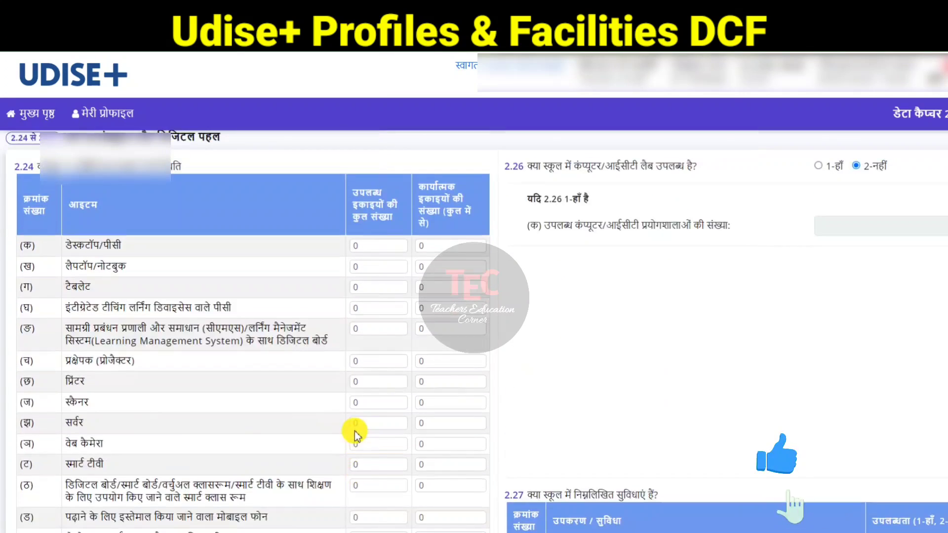
scroll(355, 433, up, 1)
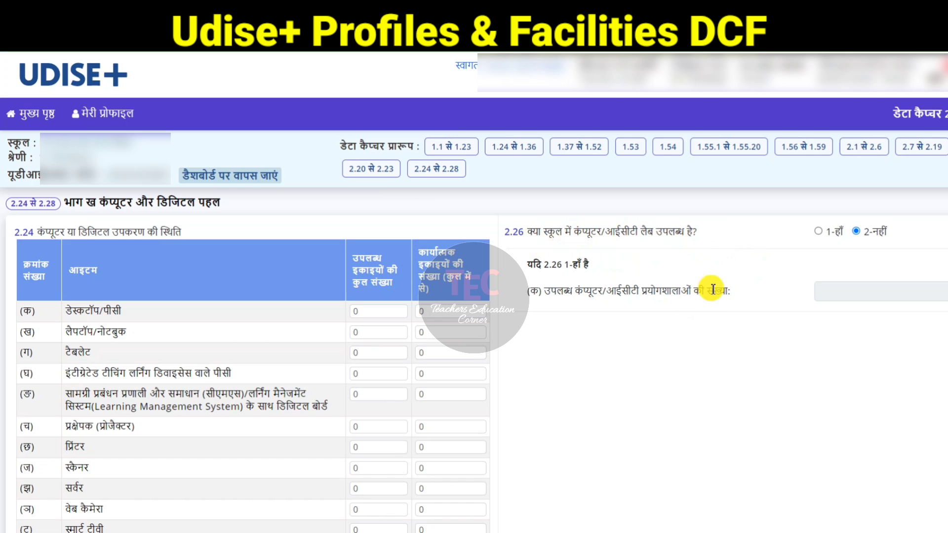
scroll(599, 300, down, 6)
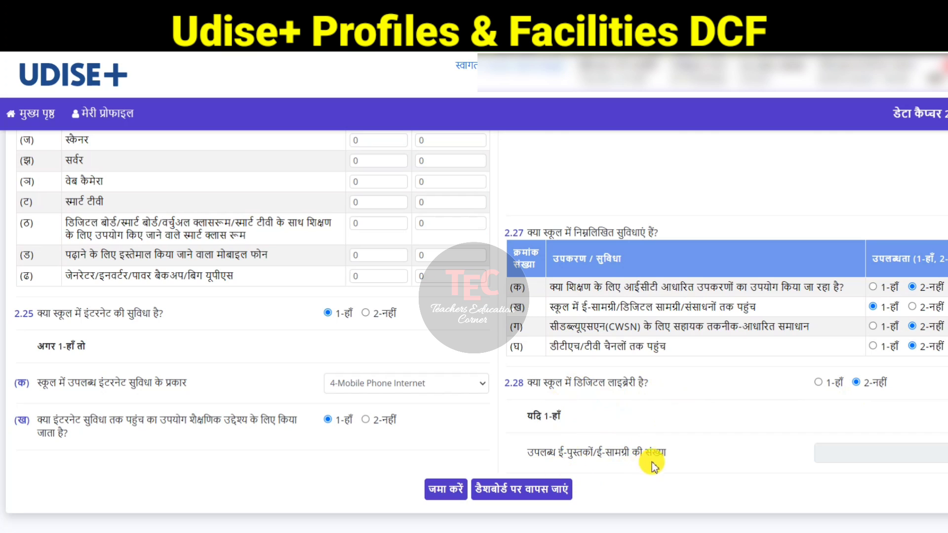
click(447, 490)
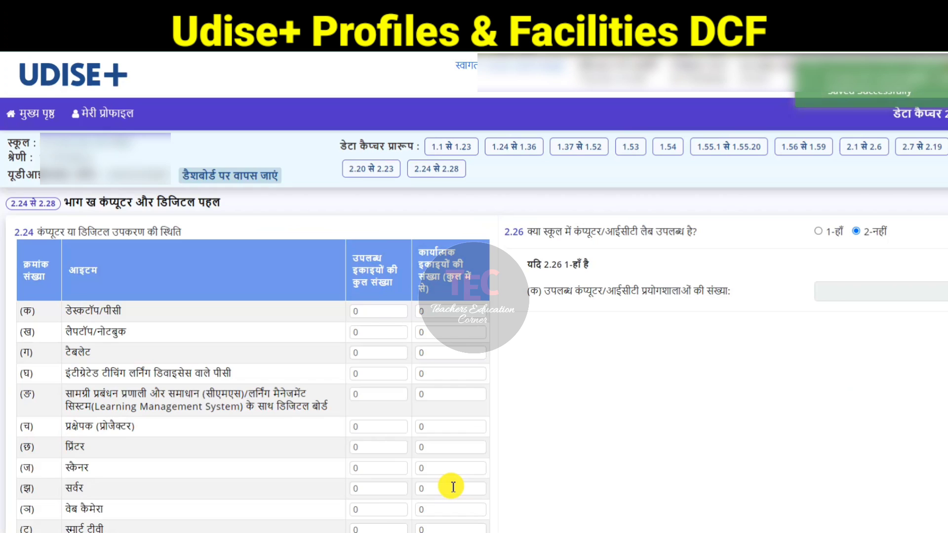